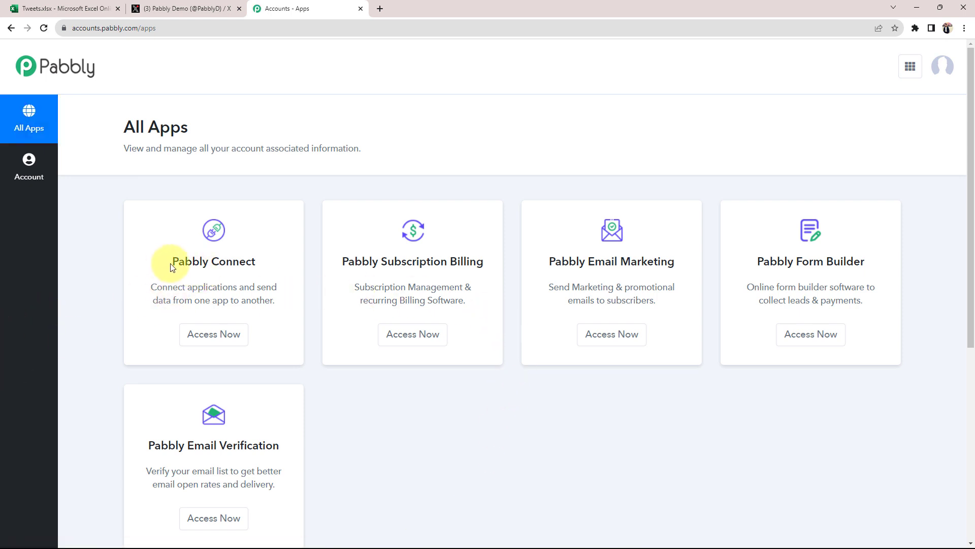
# Open Pabbly Connect and create a workflow named "Post Tweets from MS Excel".
pyautogui.moveTo(171, 261); pyautogui.dragTo(255, 251)
pyautogui.click(224, 332)
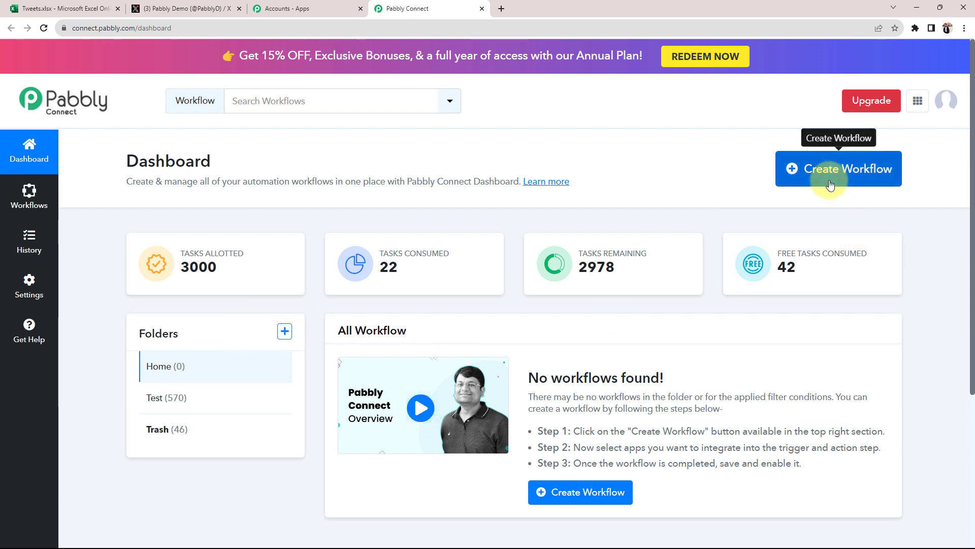
pyautogui.click(830, 183)
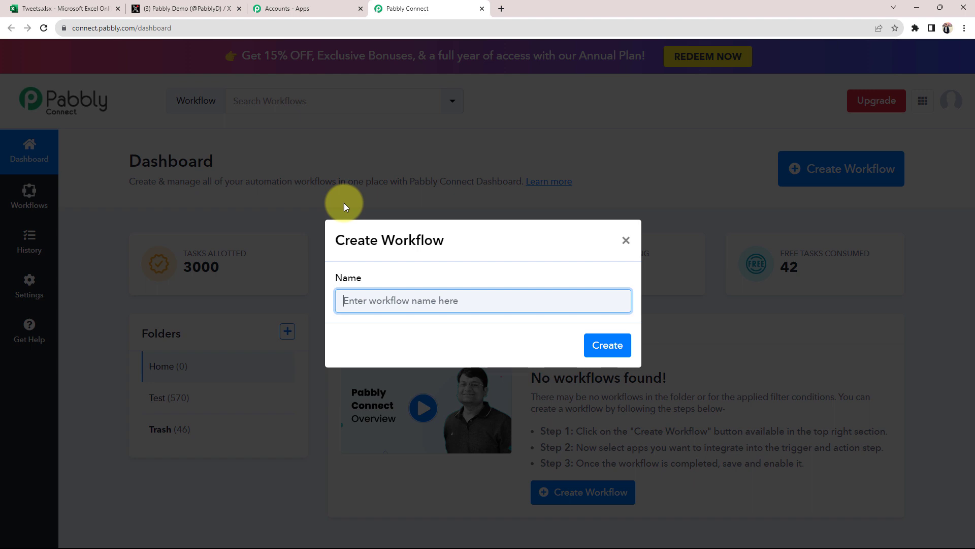
pyautogui.write('Post Tweets from MS Excel')
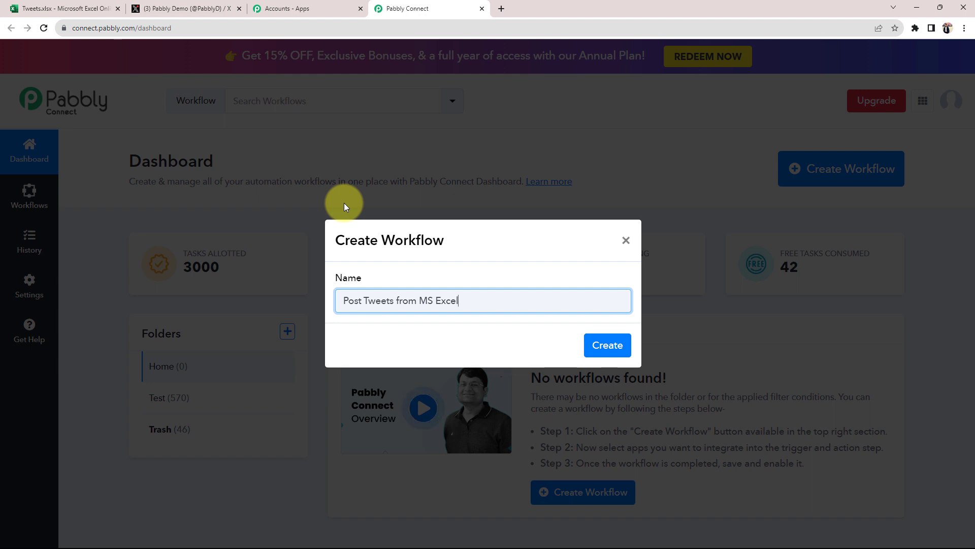
pyautogui.click(598, 341)
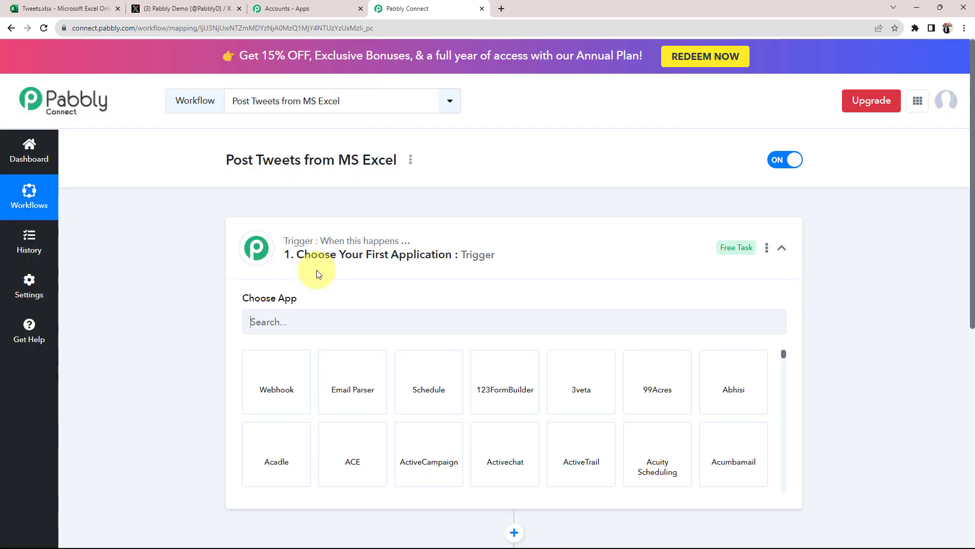
# Switch to Excel and X to review the Tweets workbook's columns and the Pabbly Demo profile.
pyautogui.click(448, 255)
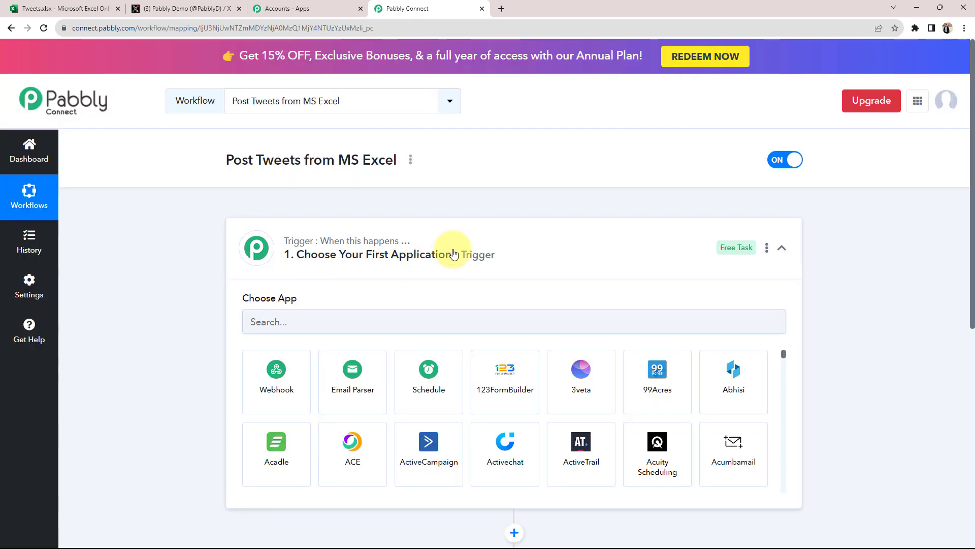
pyautogui.moveTo(311, 240)
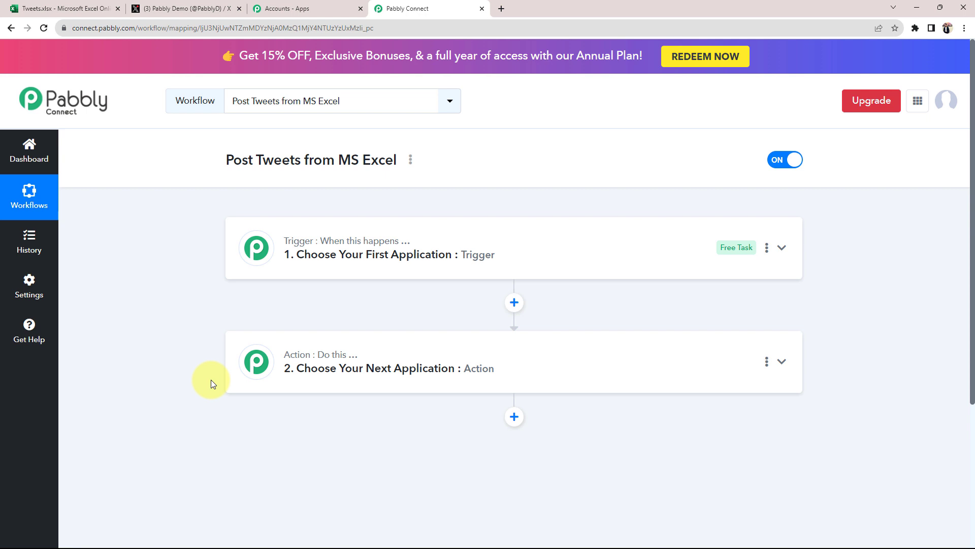
pyautogui.click(102, 8)
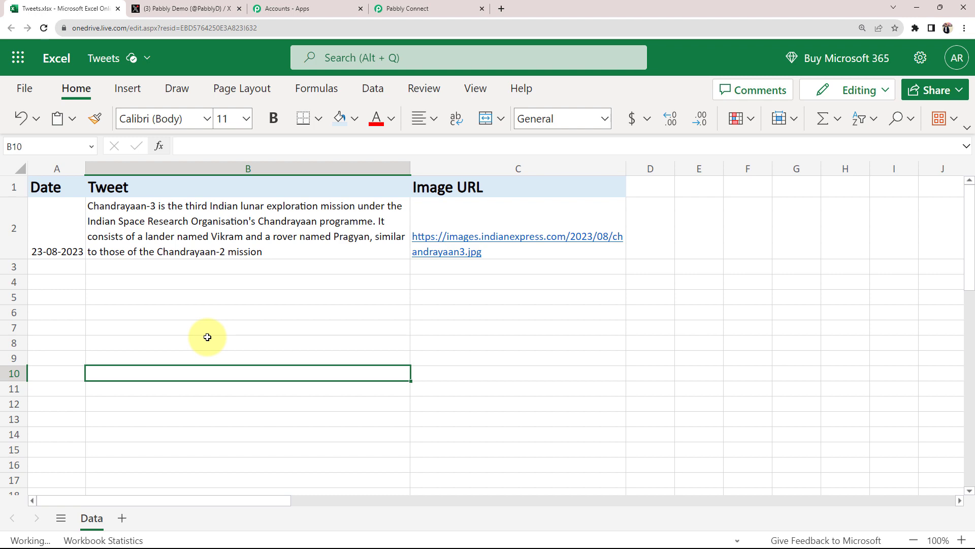
pyautogui.click(145, 8)
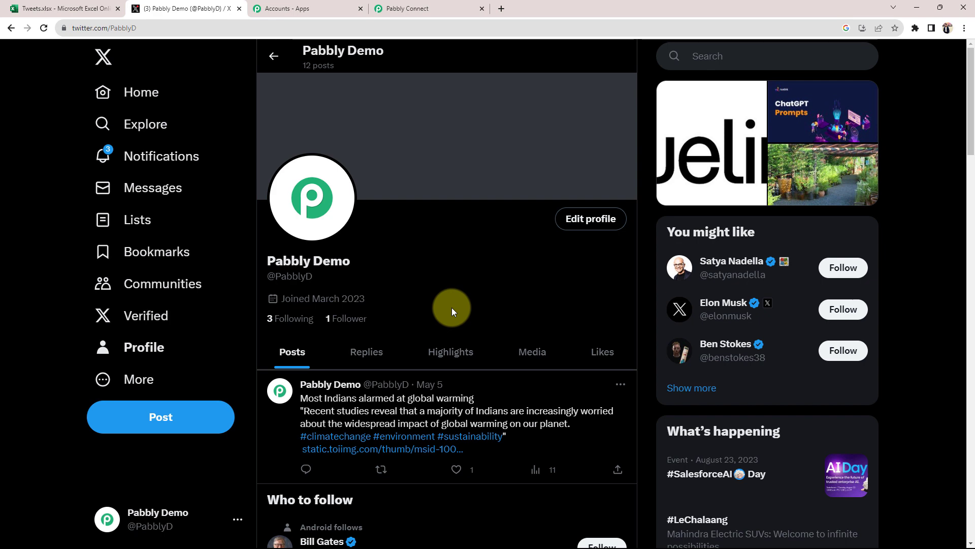
pyautogui.click(66, 8)
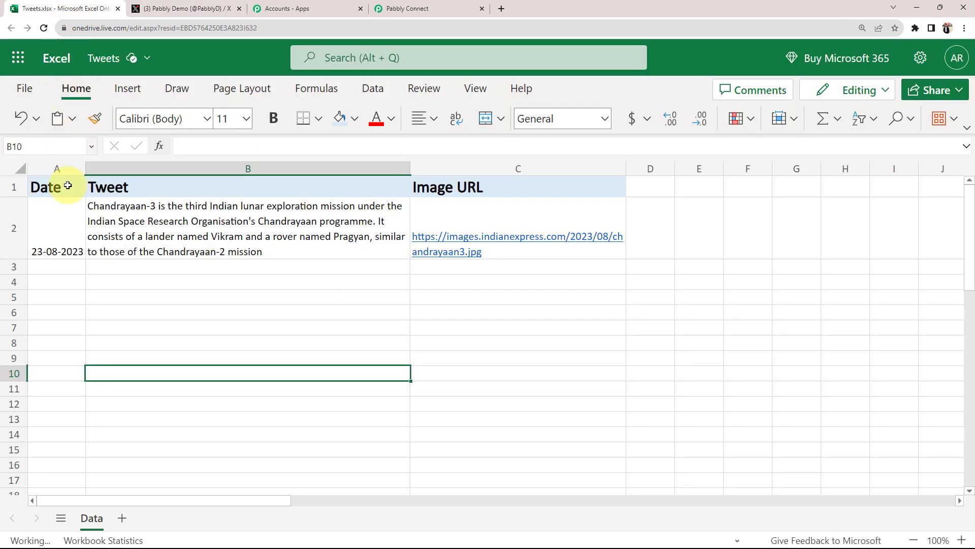
pyautogui.click(173, 279)
pyautogui.click(188, 6)
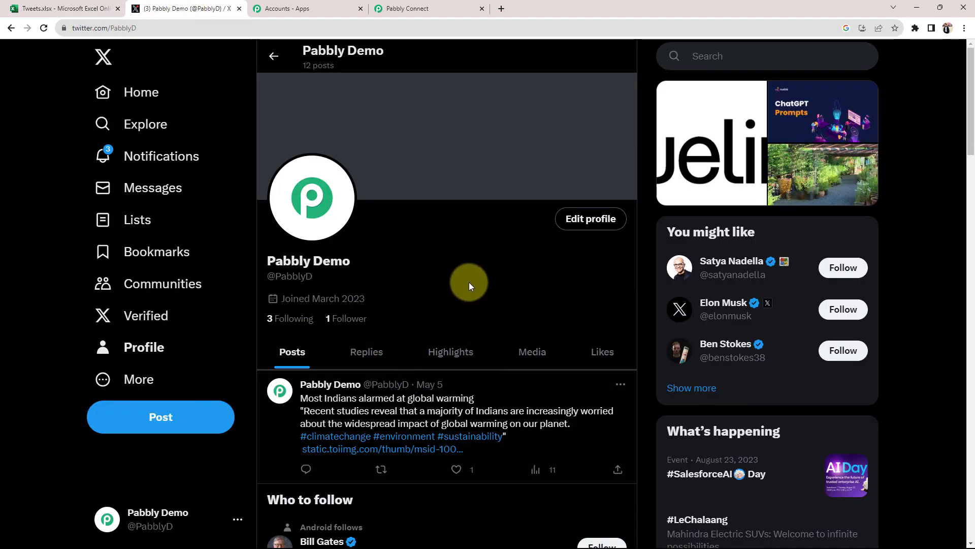
# Return to the Pabbly Connect workflow and set Microsoft Excel as the trigger application.
pyautogui.click(447, 8)
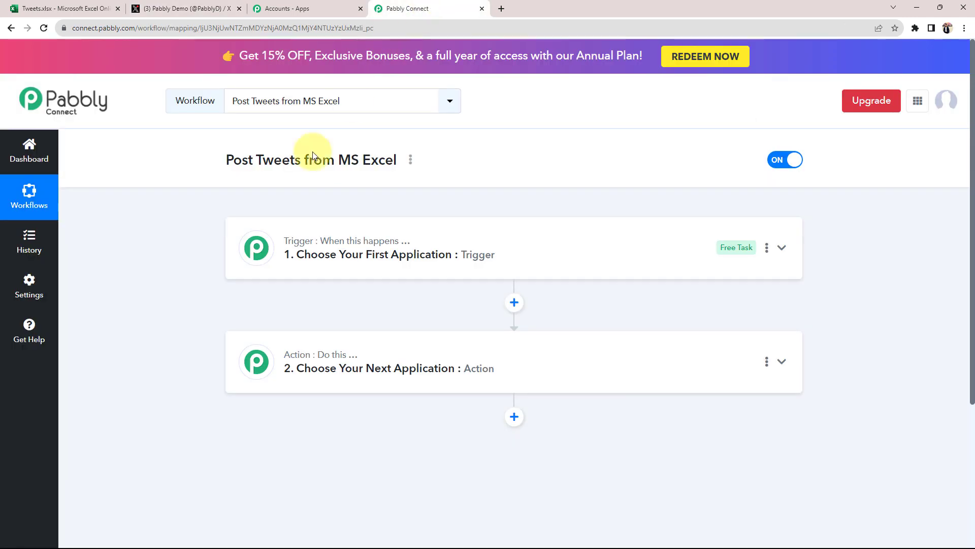
pyautogui.click(302, 258)
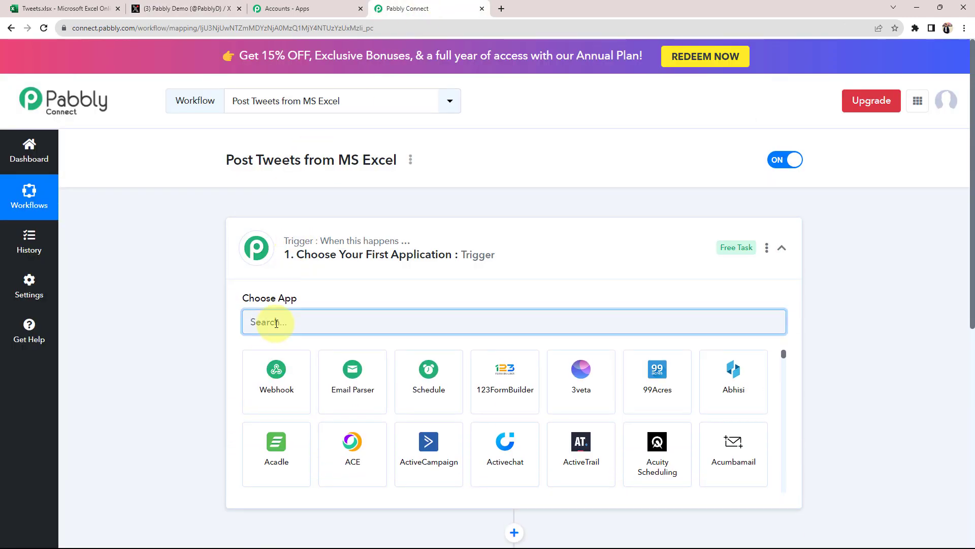
pyautogui.write('excel')
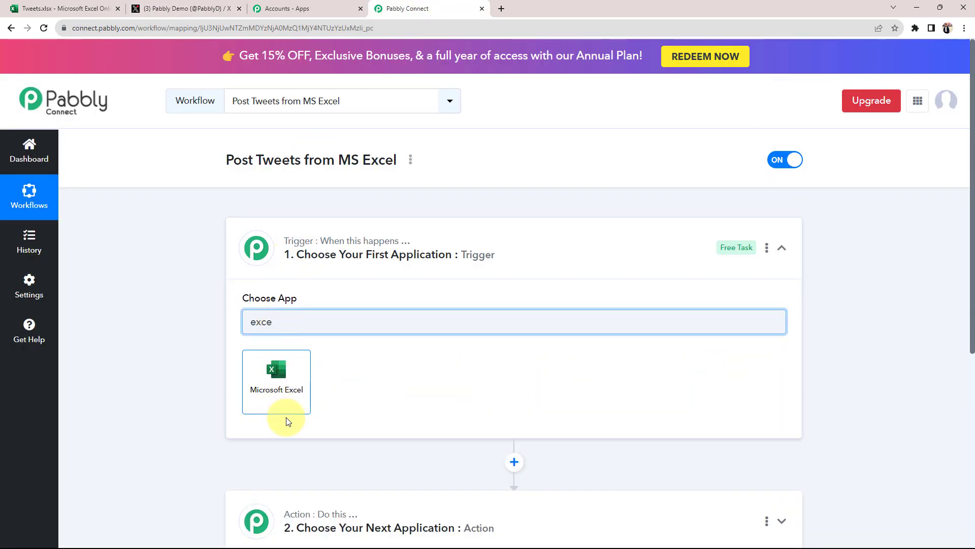
pyautogui.click(279, 387)
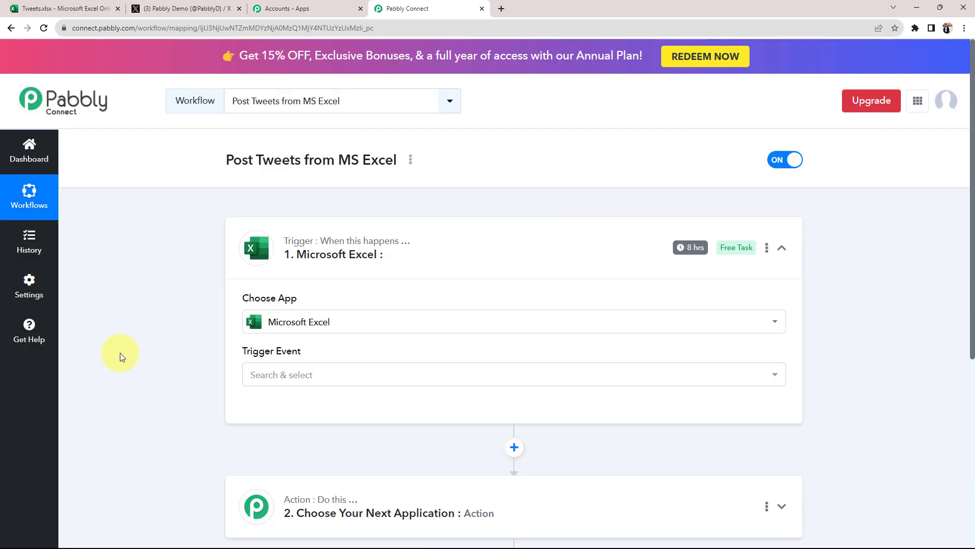
# Set Twitter as the application for the workflow's action step.
pyautogui.scroll(-3, 119, 353)
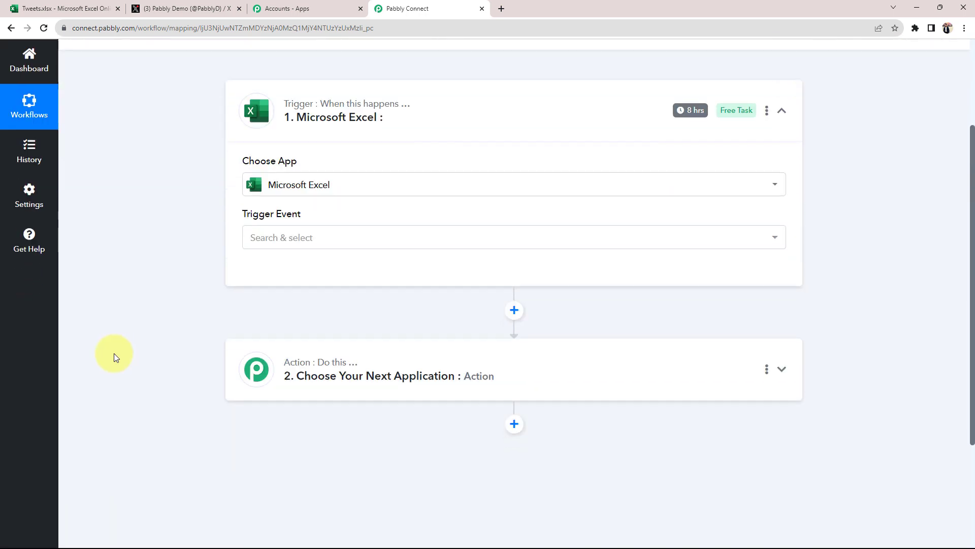
pyautogui.scroll(-1, 131, 355)
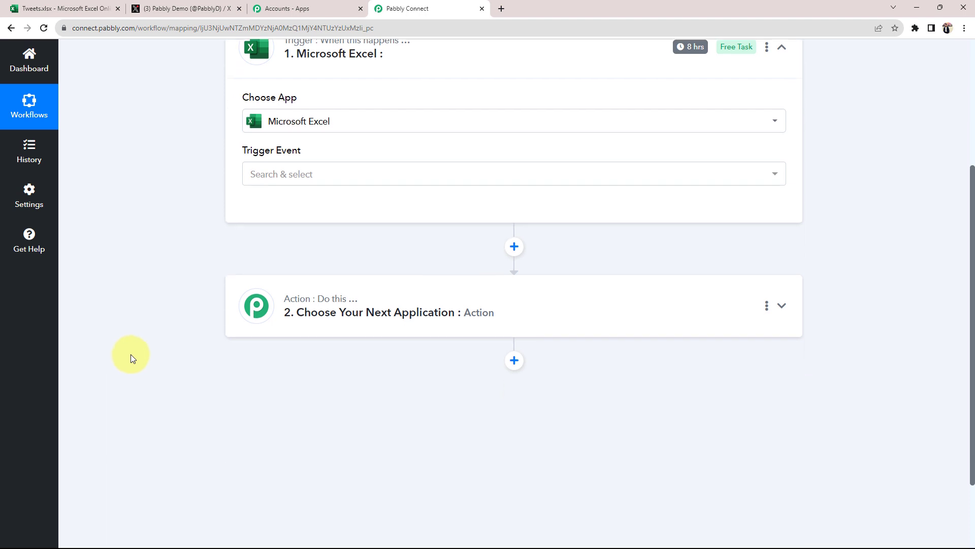
pyautogui.click(256, 308)
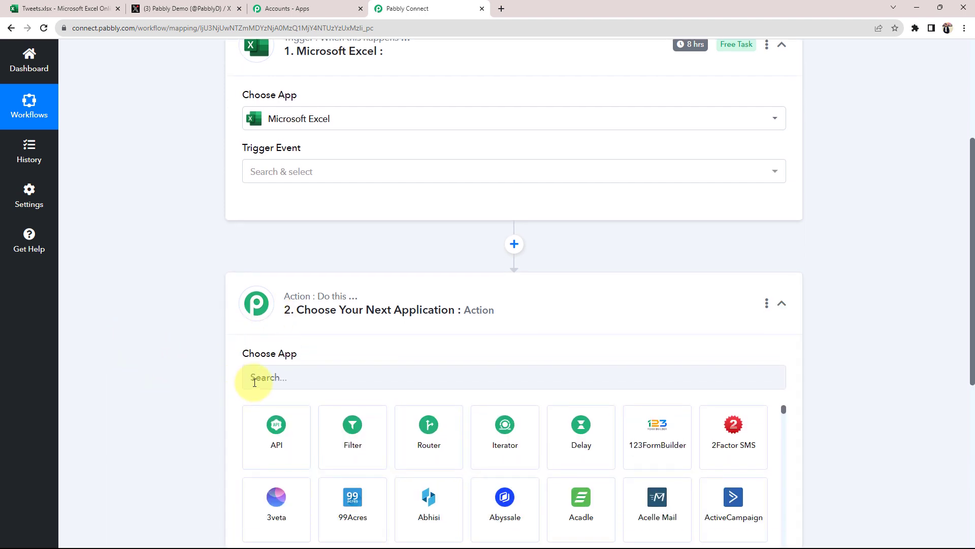
pyautogui.click(256, 376)
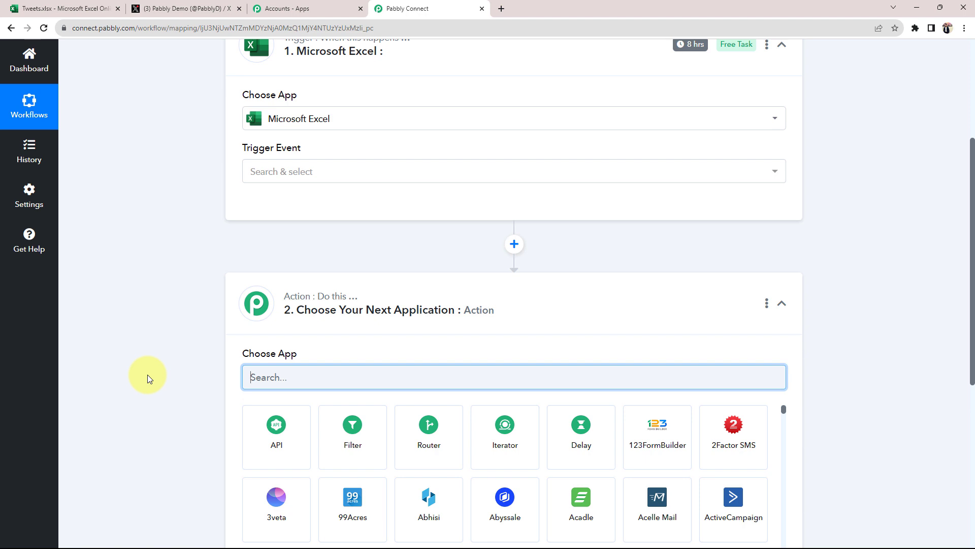
pyautogui.scroll(-2, 147, 374)
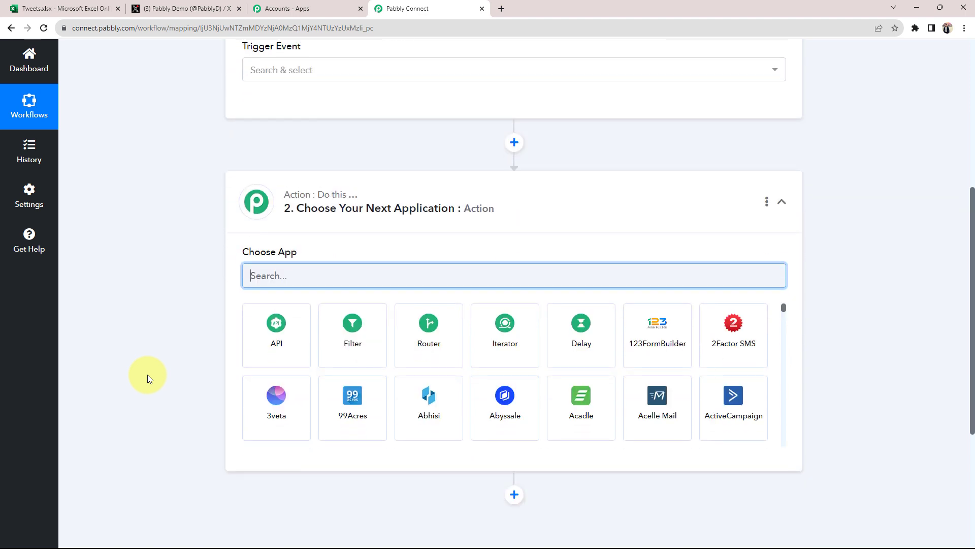
pyautogui.write('tw')
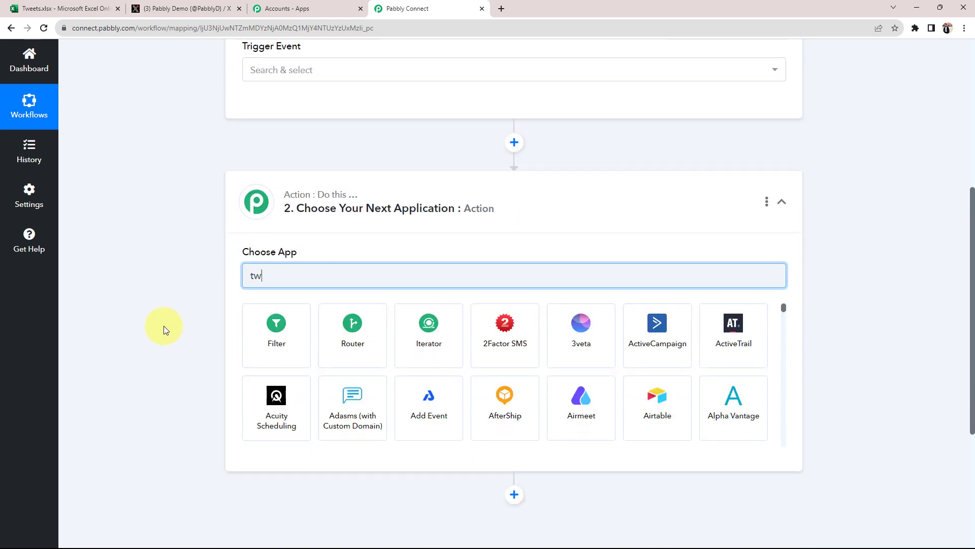
pyautogui.write('itt')
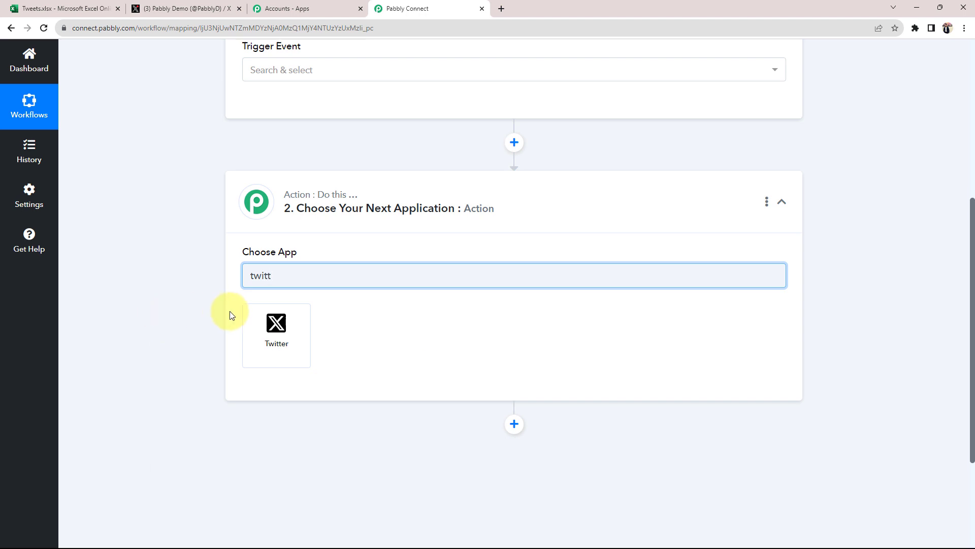
pyautogui.click(252, 319)
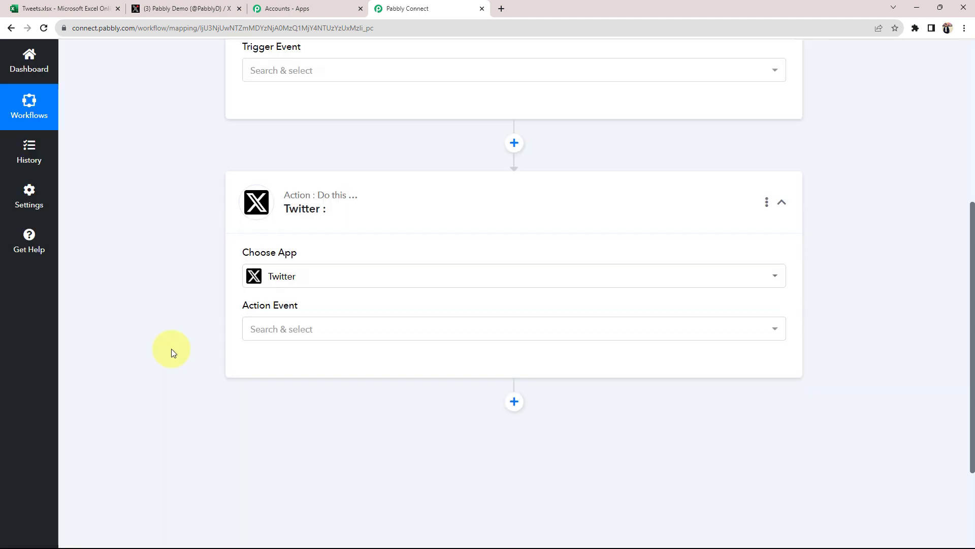
# Check the Tweets workbook in Excel, then set the trigger event to New Row in Worksheet in Pabbly Connect.
pyautogui.scroll(1, 172, 349)
pyautogui.scroll(3, 172, 349)
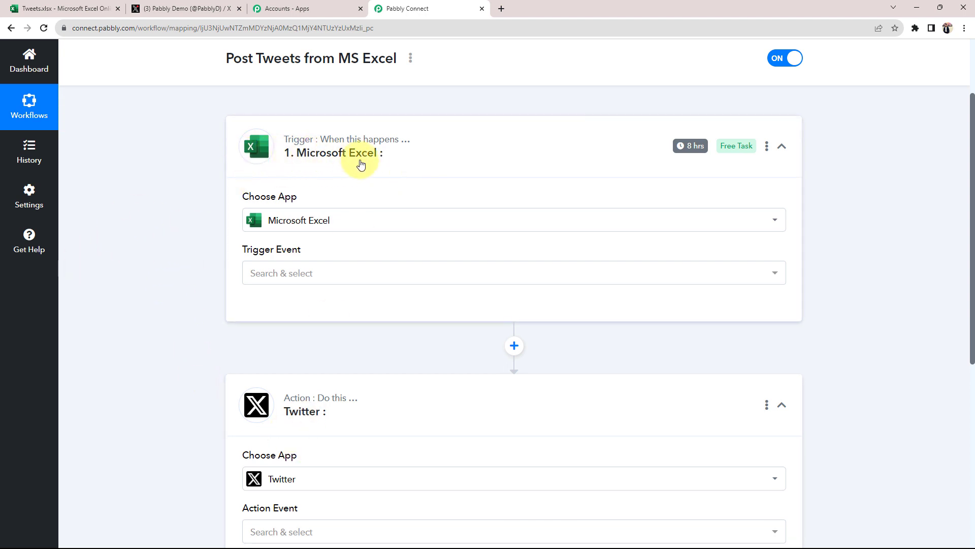
pyautogui.click(69, 8)
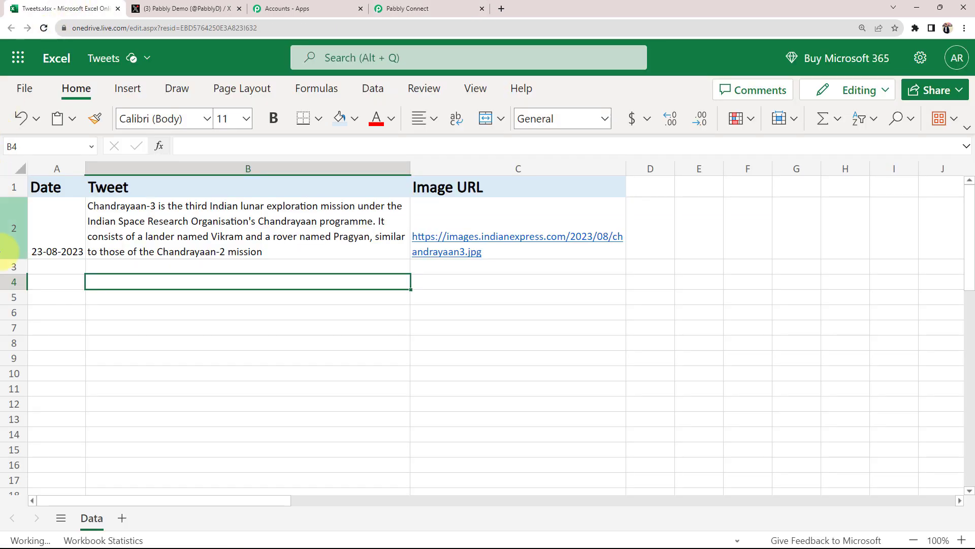
pyautogui.doubleClick(256, 268)
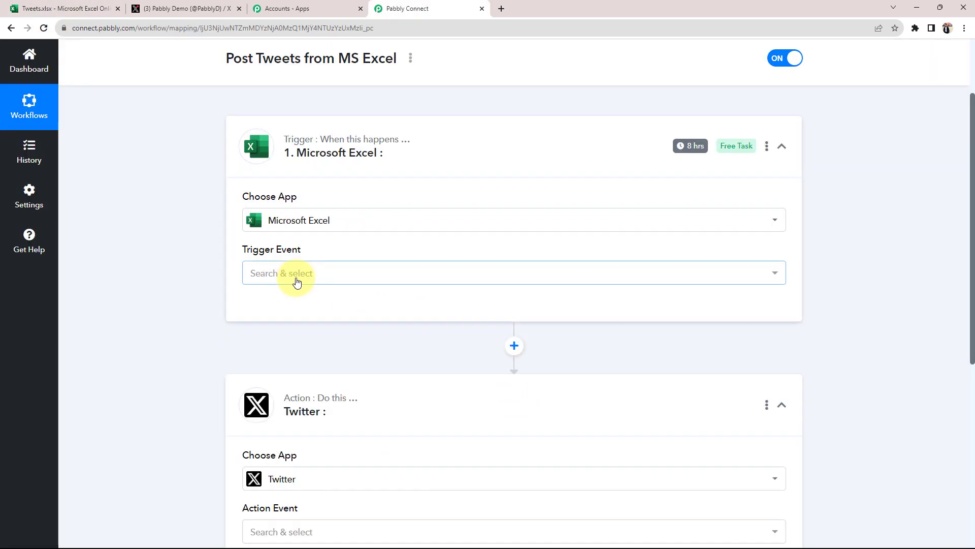
pyautogui.click(295, 275)
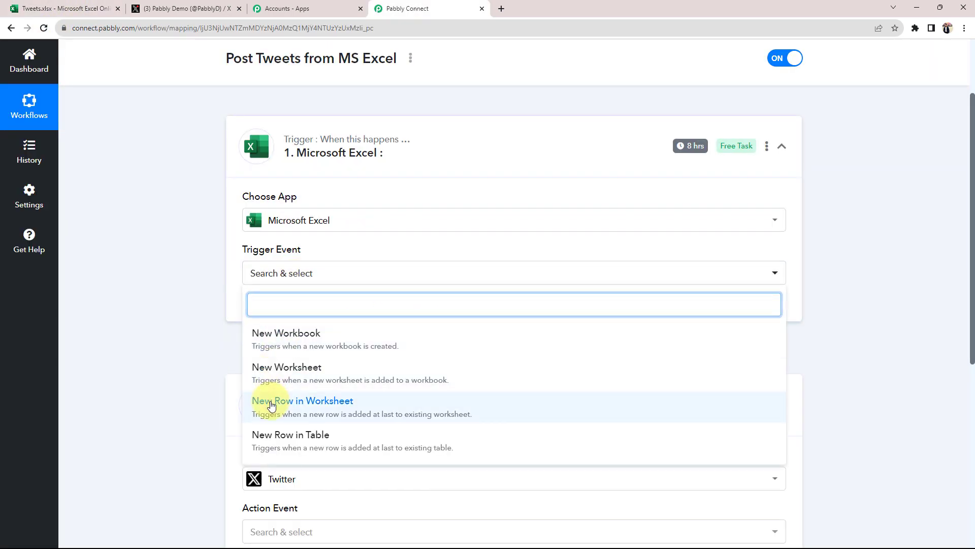
pyautogui.click(261, 404)
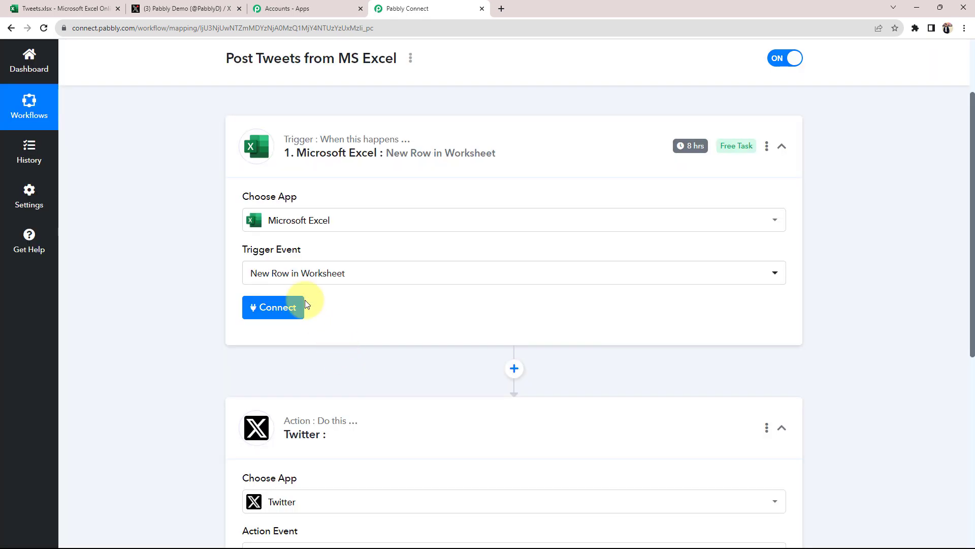
# Add a new Microsoft Excel connection for the trigger and accept the access permissions requested for Pabbly Connect.
pyautogui.click(277, 306)
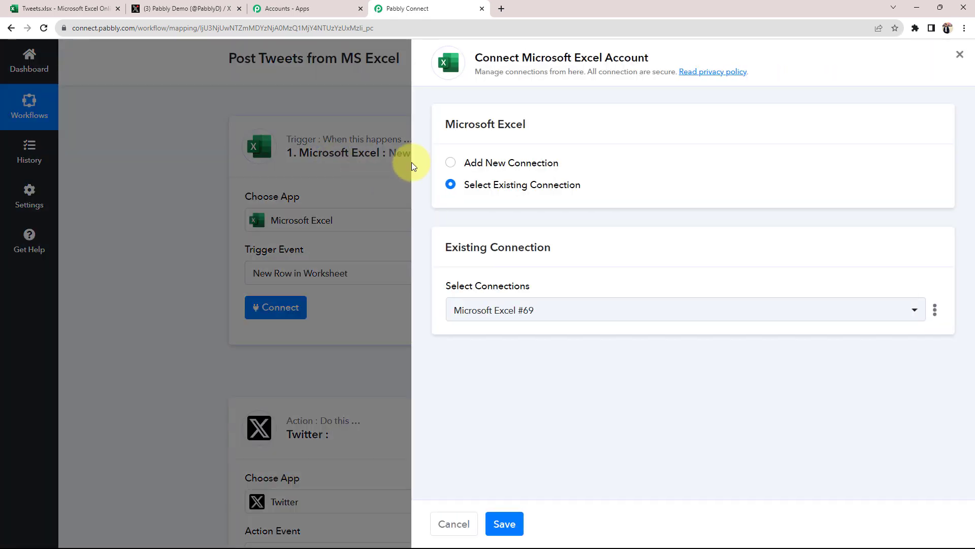
pyautogui.moveTo(532, 62); pyautogui.dragTo(817, 55)
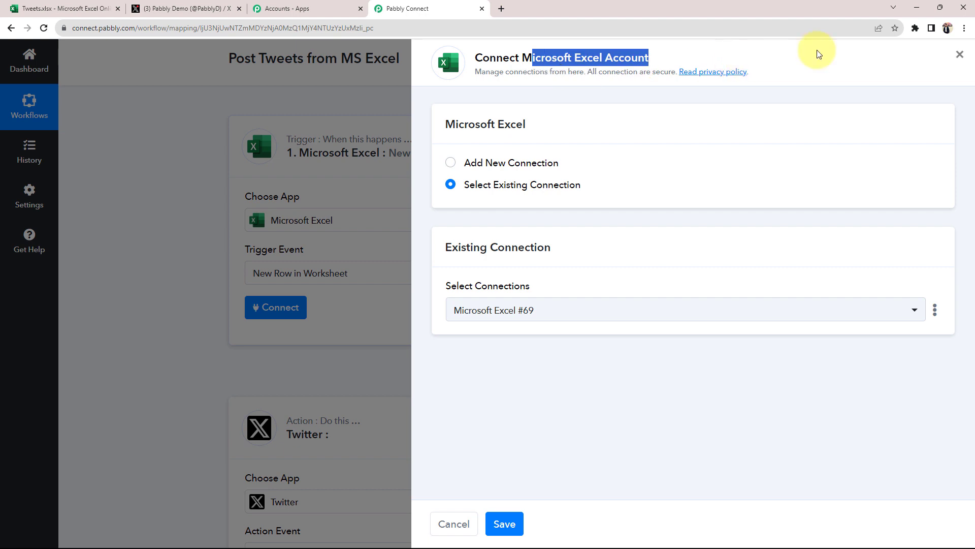
pyautogui.click(818, 56)
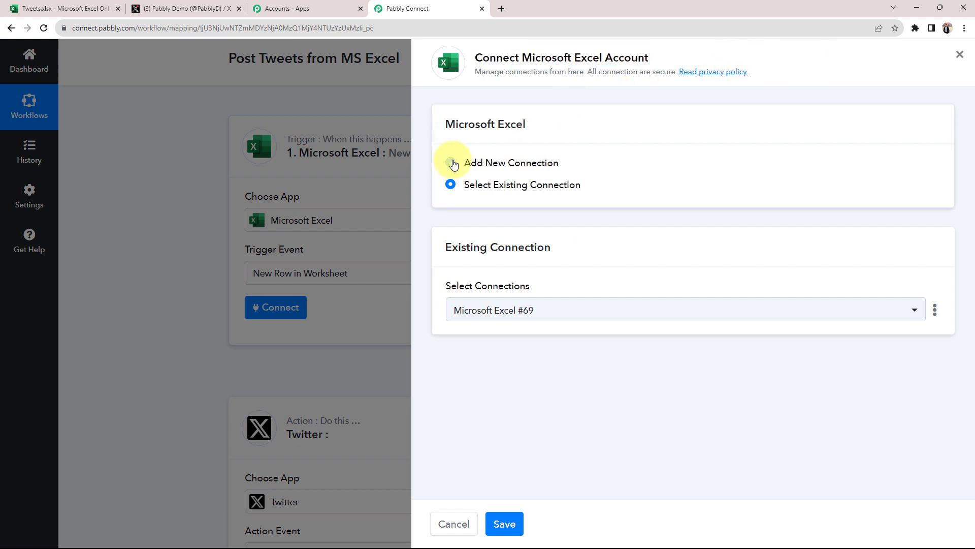
pyautogui.click(454, 164)
pyautogui.click(495, 297)
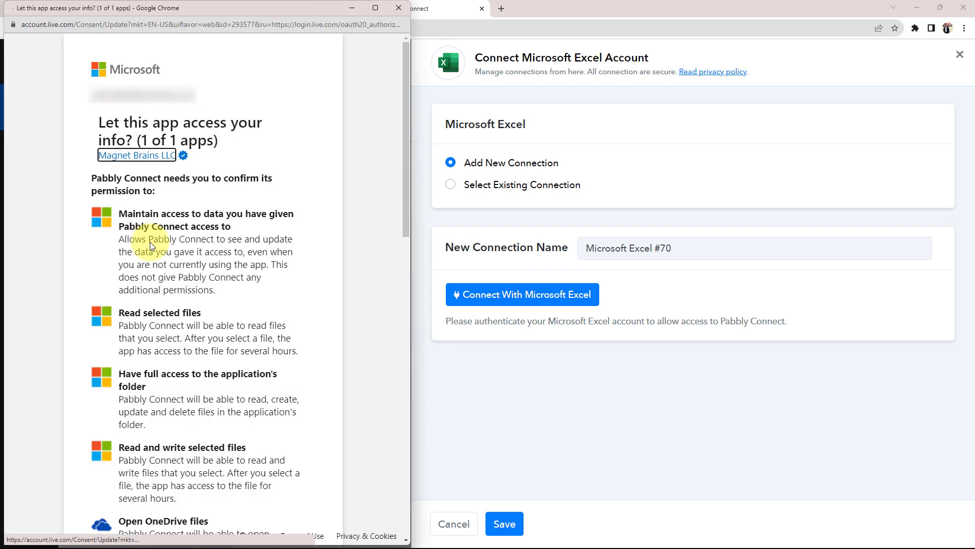
pyautogui.scroll(-15, 151, 242)
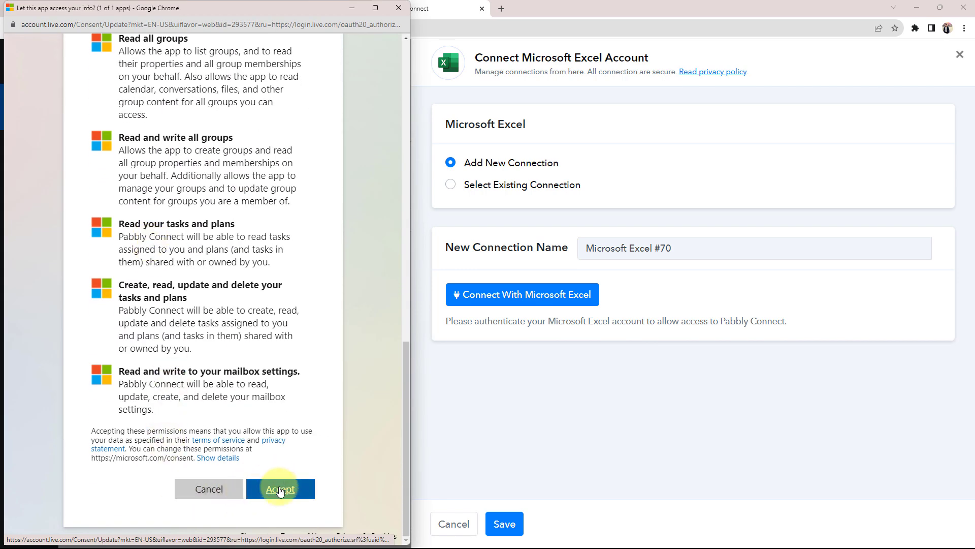
pyautogui.click(280, 488)
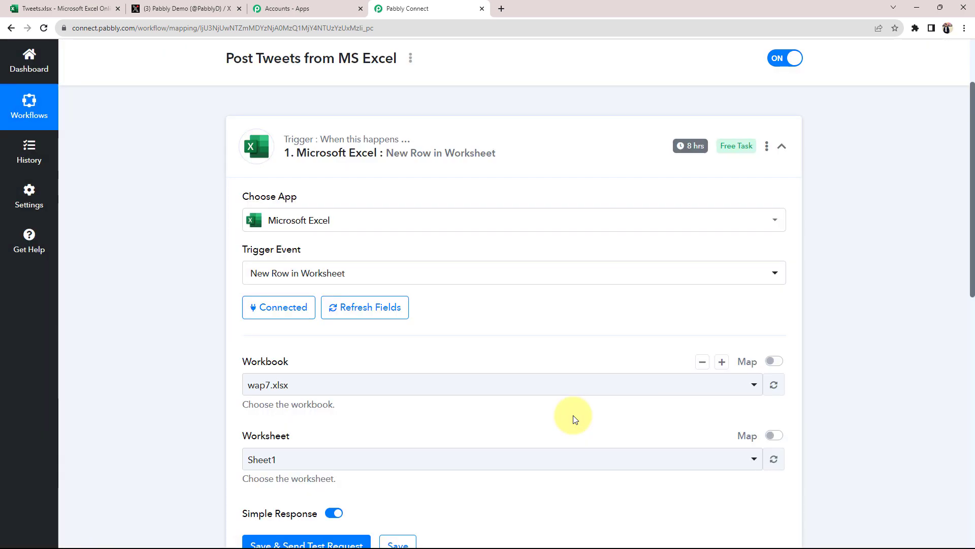
# Check the workbook name in Excel Online and set the trigger's workbook to Tweets.xlsx in Pabbly Connect.
pyautogui.moveTo(241, 362); pyautogui.dragTo(292, 359)
pyautogui.click(145, 350)
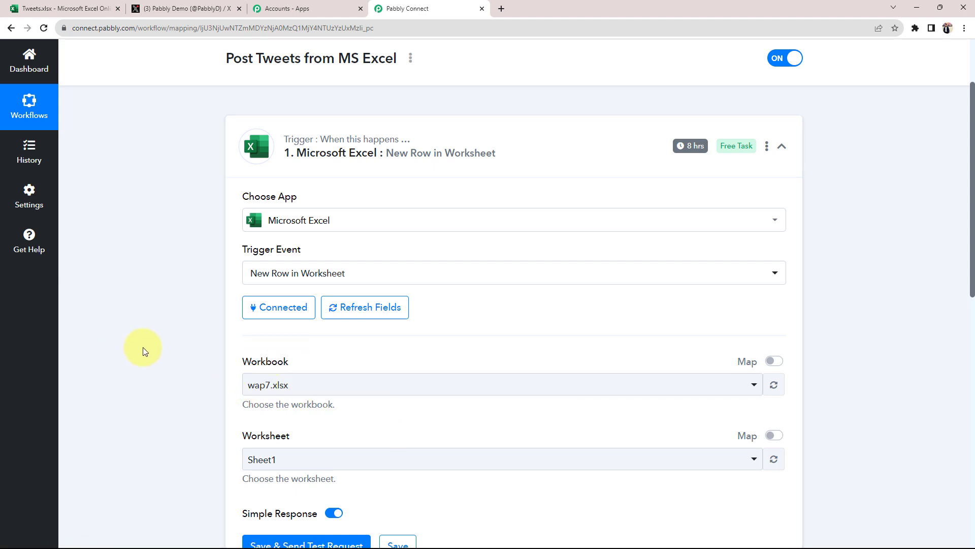
pyautogui.scroll(-3, 143, 349)
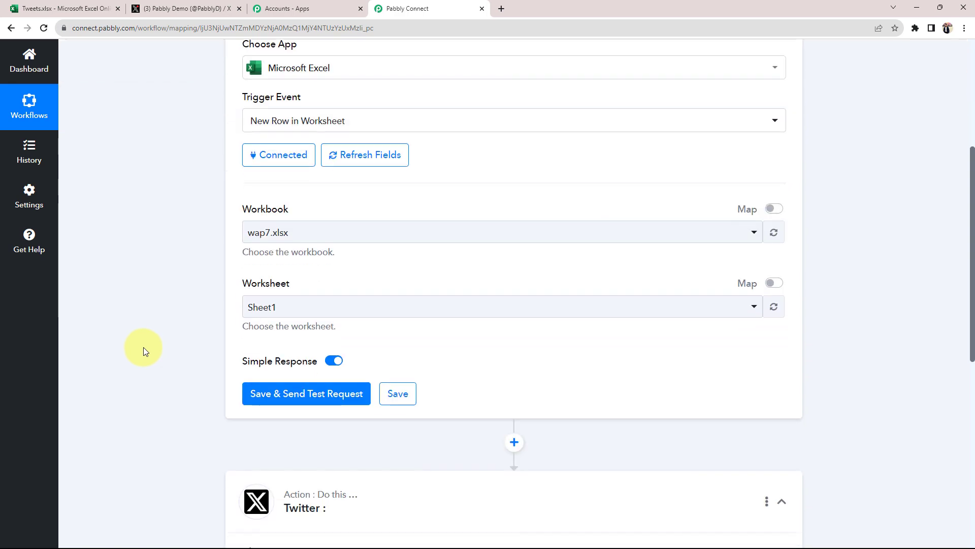
pyautogui.click(289, 232)
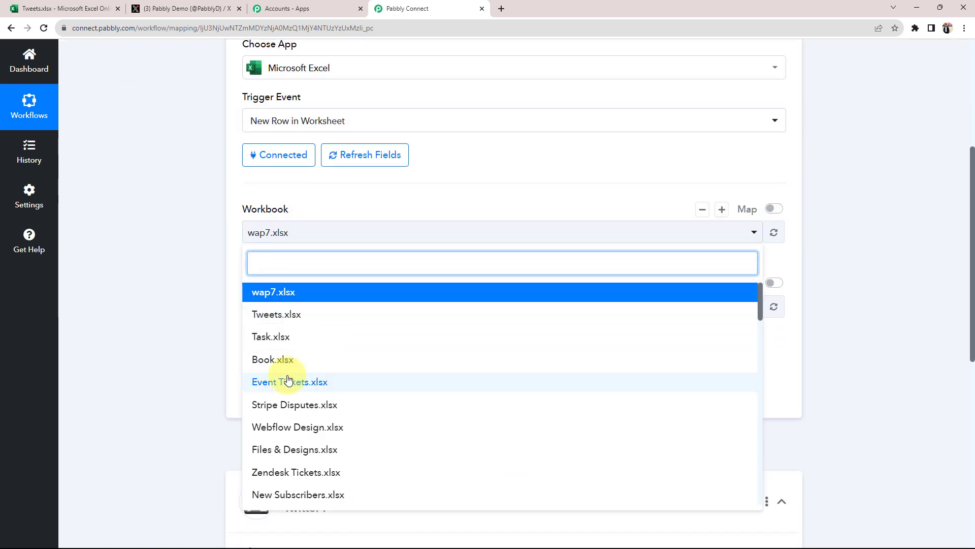
pyautogui.scroll(-5, 288, 380)
pyautogui.scroll(-10, 288, 380)
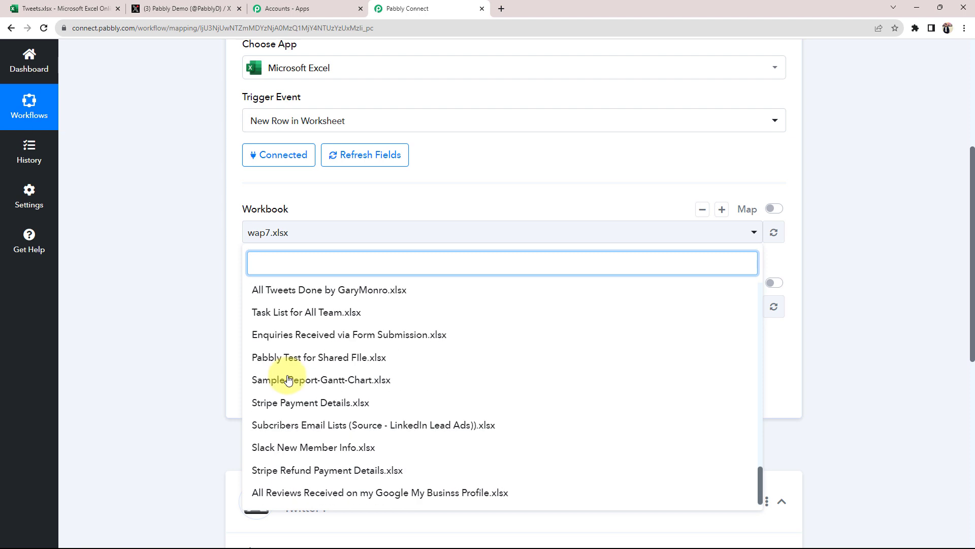
pyautogui.scroll(5, 289, 380)
pyautogui.scroll(6, 288, 380)
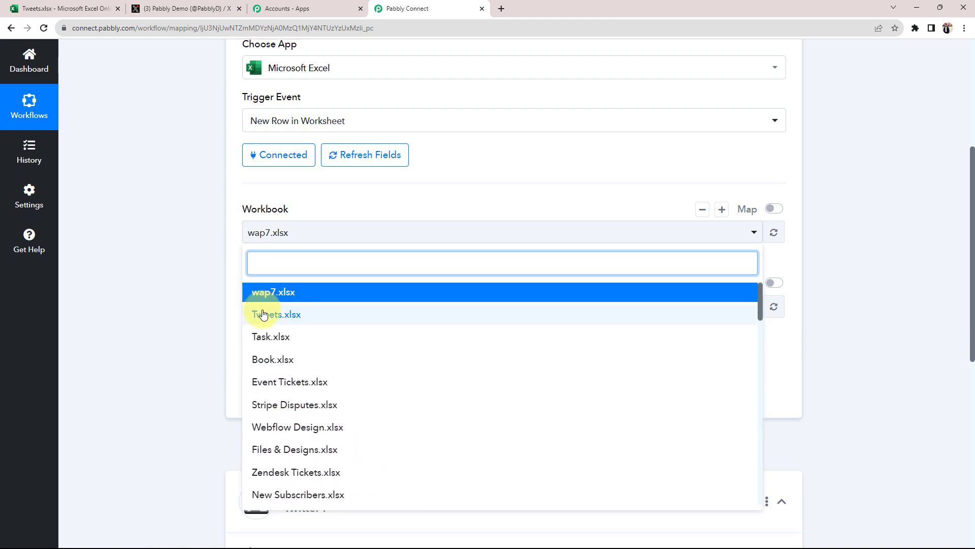
pyautogui.click(102, 9)
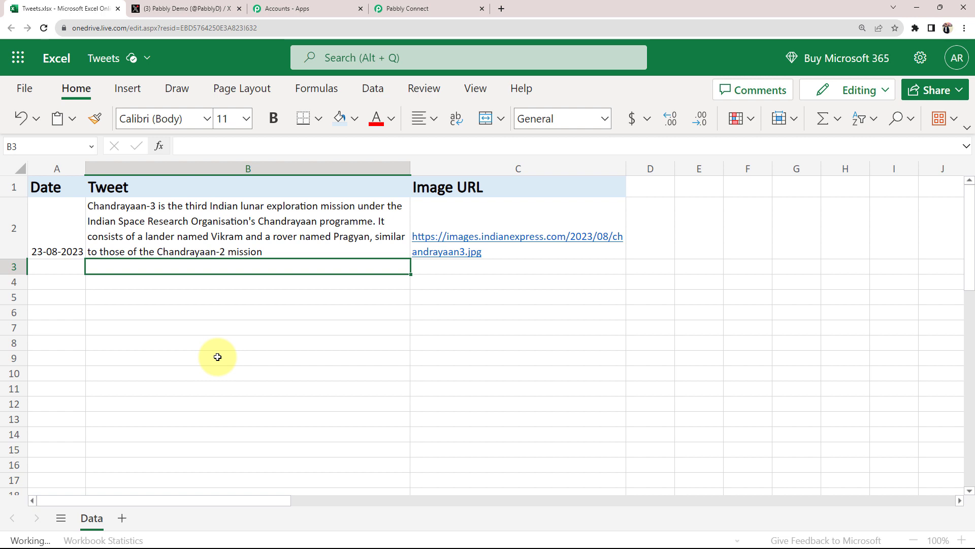
pyautogui.click(422, 10)
pyautogui.click(275, 313)
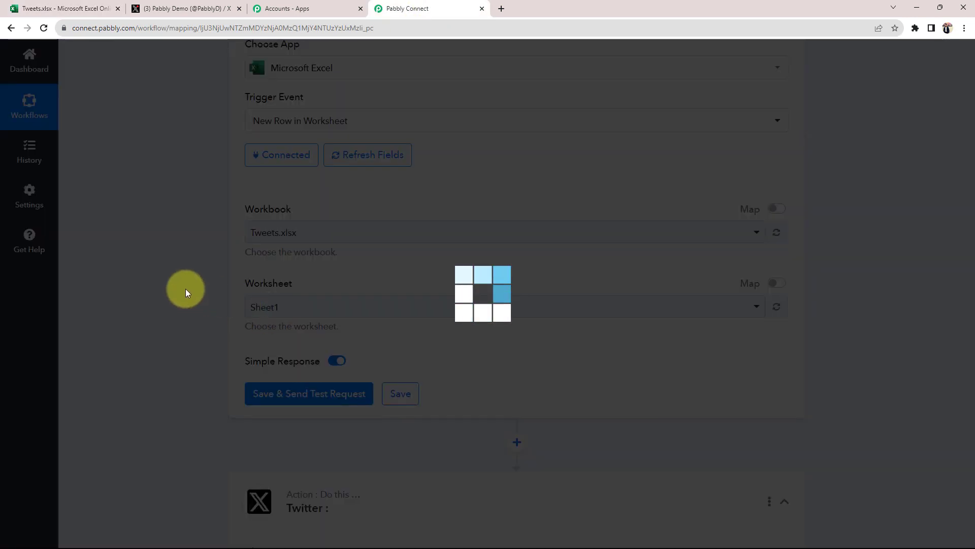
# Check the sheet name in the Tweets workbook and set the trigger's worksheet to Data.
pyautogui.click(45, 9)
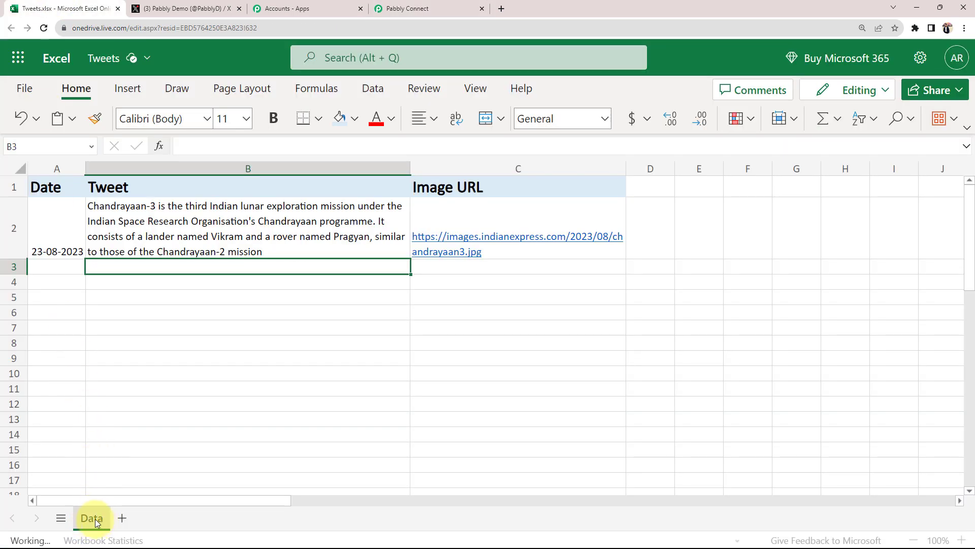
pyautogui.click(399, 9)
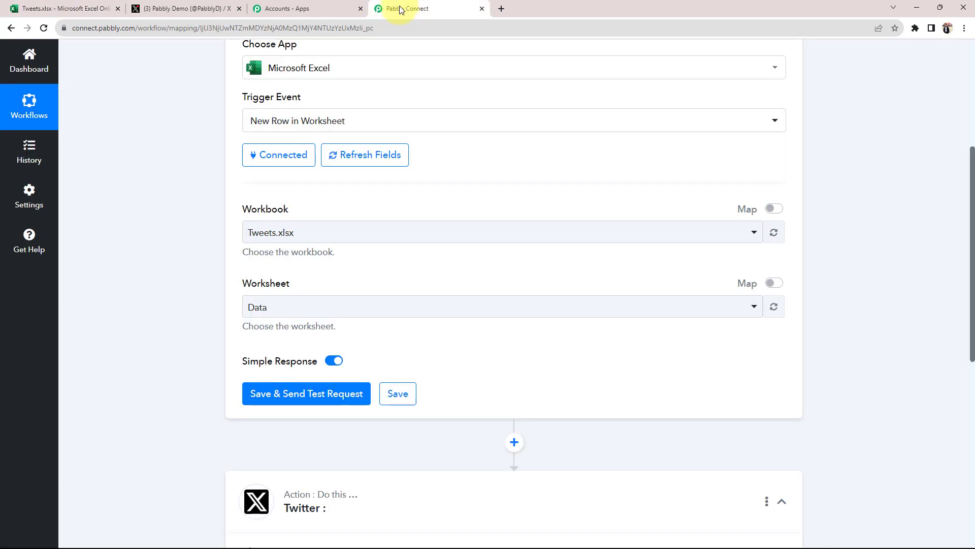
pyautogui.click(264, 319)
pyautogui.click(261, 365)
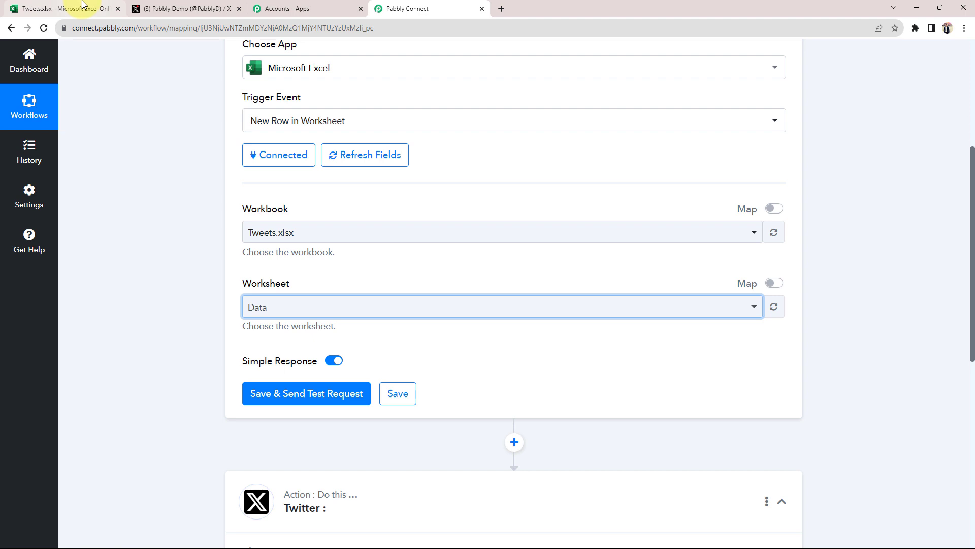
# Review the tweet row in Excel, then save the Microsoft Excel trigger and send a test request in Pabbly Connect.
pyautogui.moveTo(82, 4)
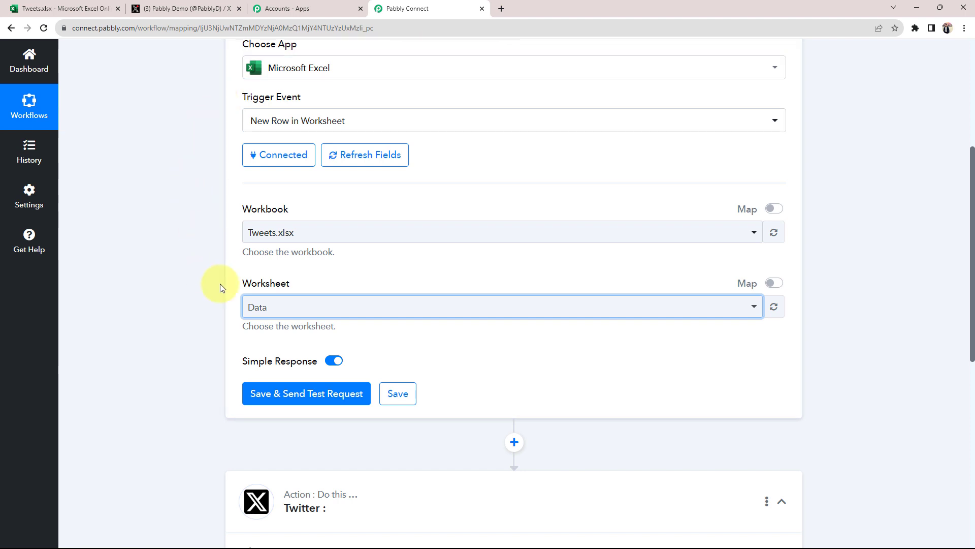
pyautogui.click(46, 5)
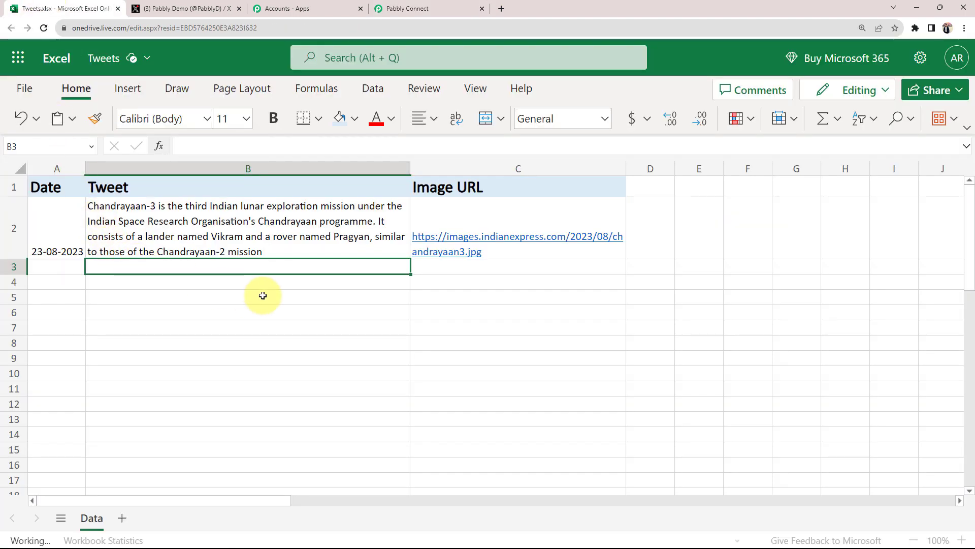
pyautogui.click(398, 8)
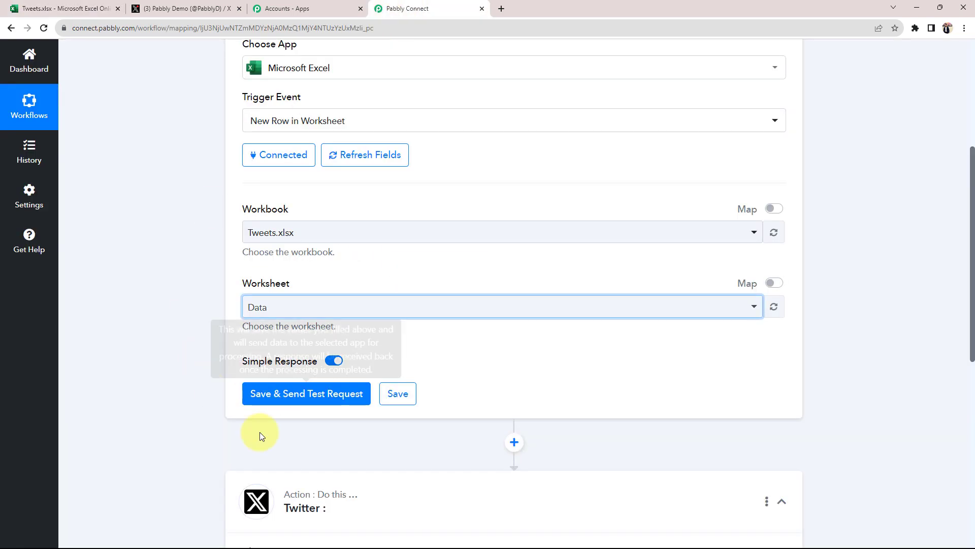
pyautogui.click(77, 6)
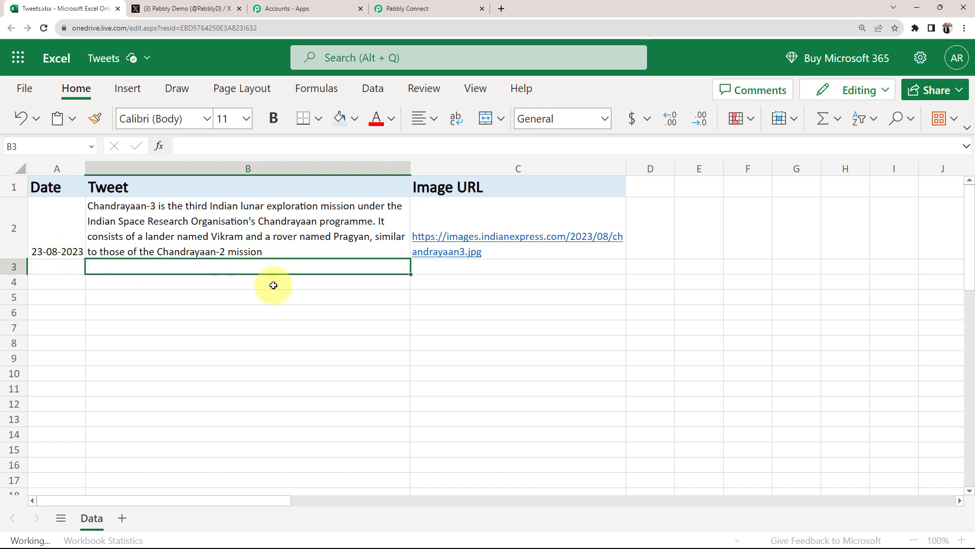
pyautogui.click(419, 8)
pyautogui.click(257, 392)
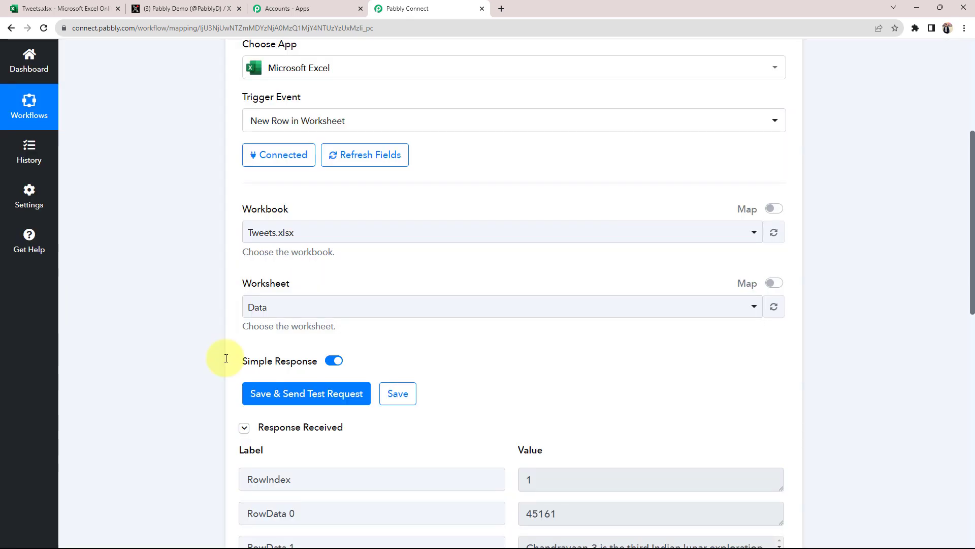
# Enlarge the tweet text and image URL values in the trigger response and compare the tweet text with the Excel row.
pyautogui.scroll(-3, 226, 358)
pyautogui.scroll(-2, 226, 362)
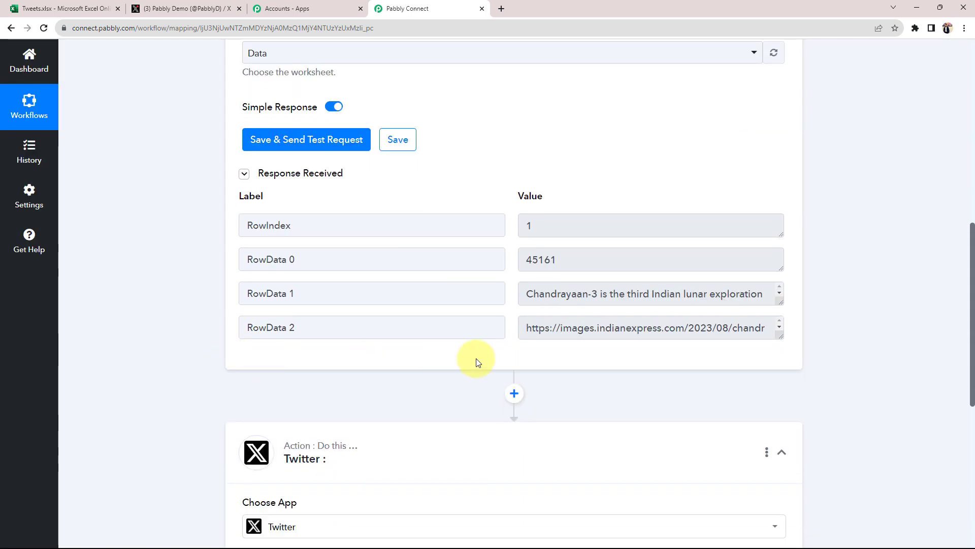
pyautogui.moveTo(778, 338); pyautogui.dragTo(782, 474)
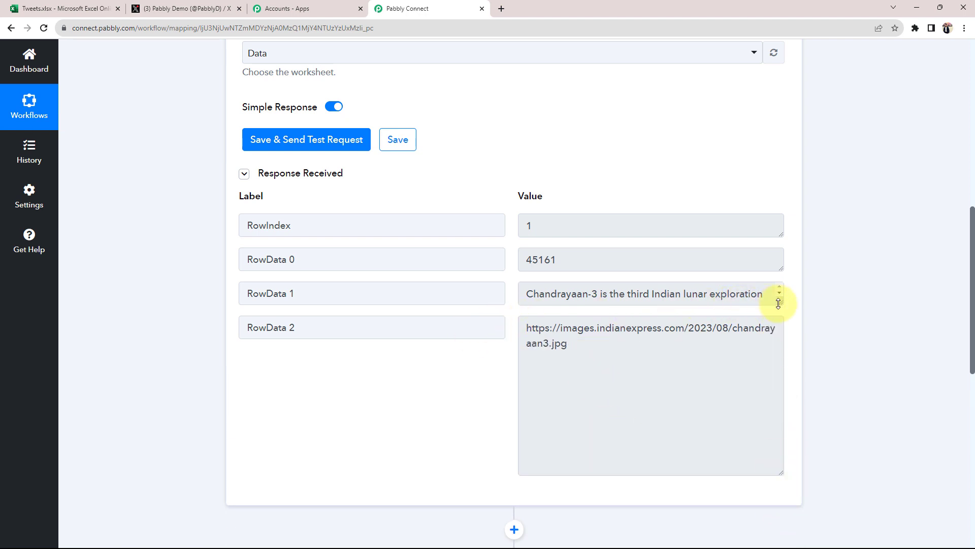
pyautogui.moveTo(779, 304); pyautogui.dragTo(788, 446)
pyautogui.click(525, 293)
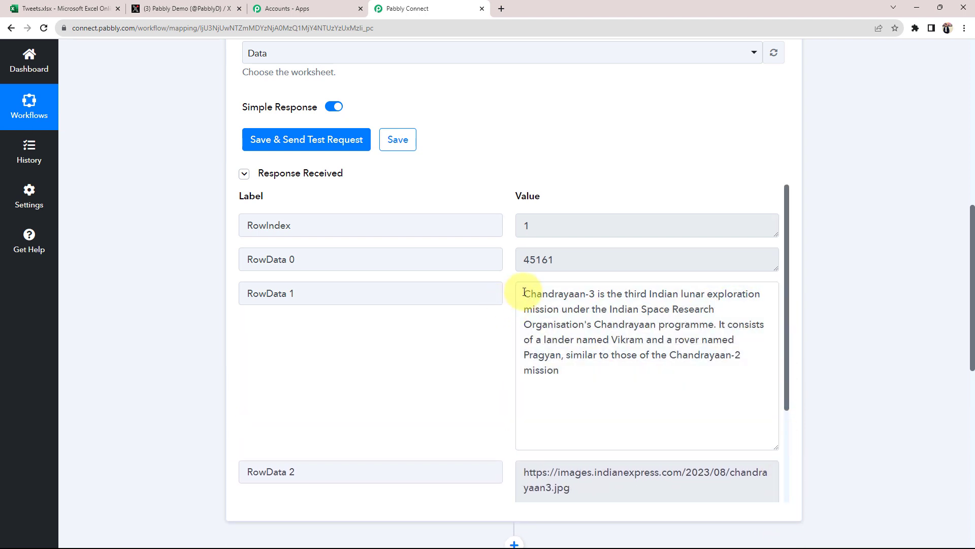
pyautogui.moveTo(525, 293); pyautogui.dragTo(805, 359)
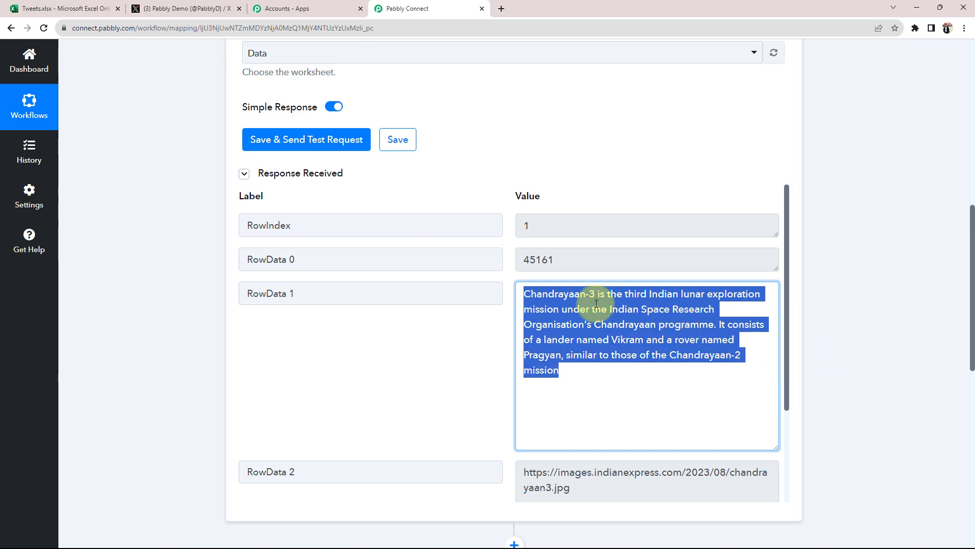
pyautogui.click(30, 9)
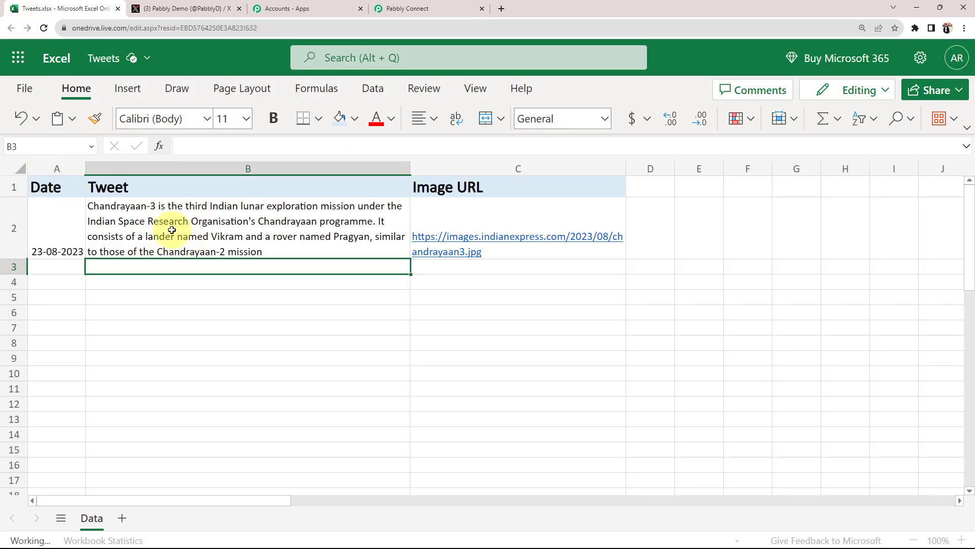
pyautogui.click(457, 8)
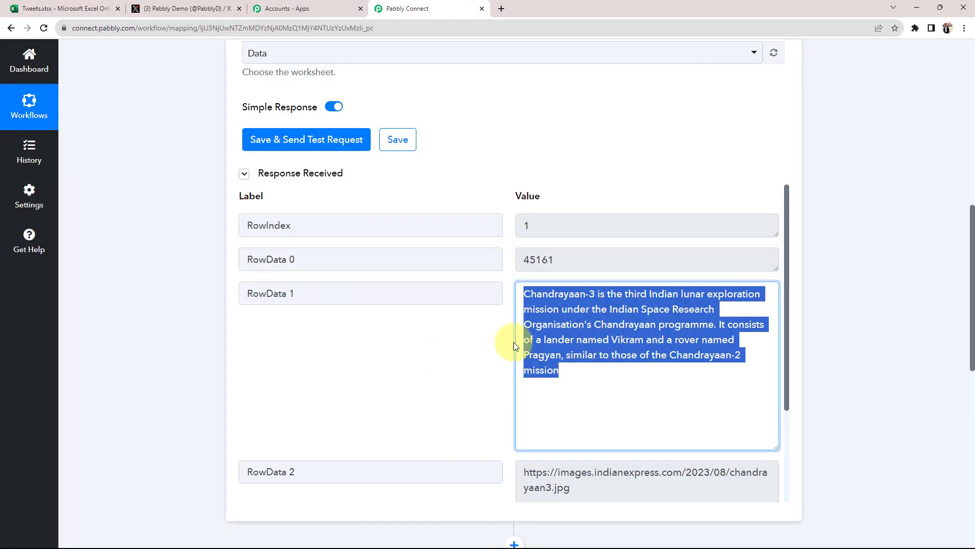
pyautogui.click(187, 312)
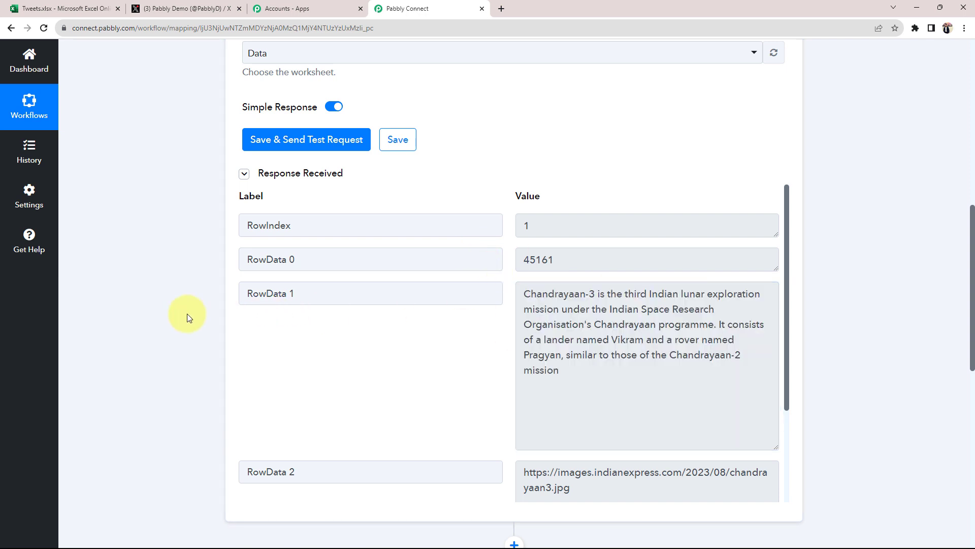
# Set the Twitter action event to Create Tweet.
pyautogui.scroll(-4, 187, 313)
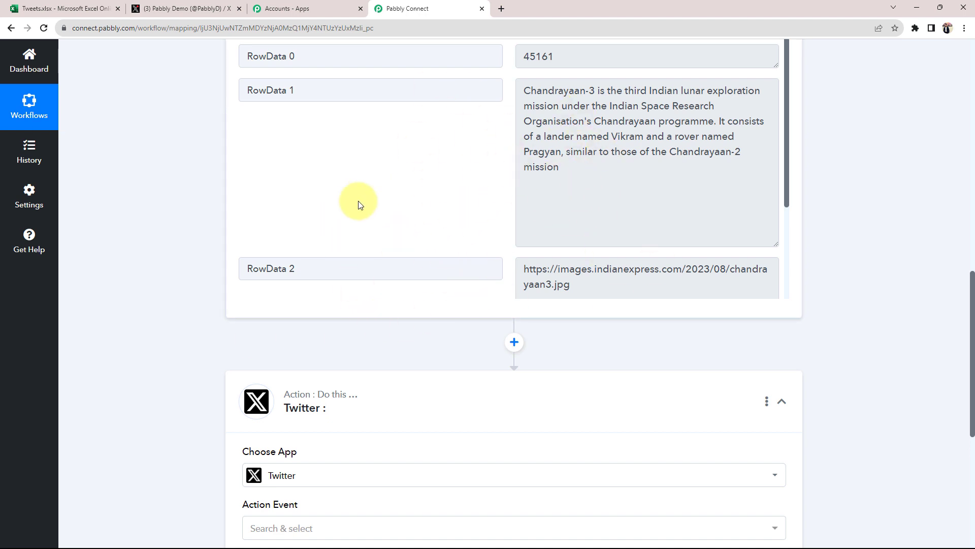
pyautogui.scroll(-4, 107, 287)
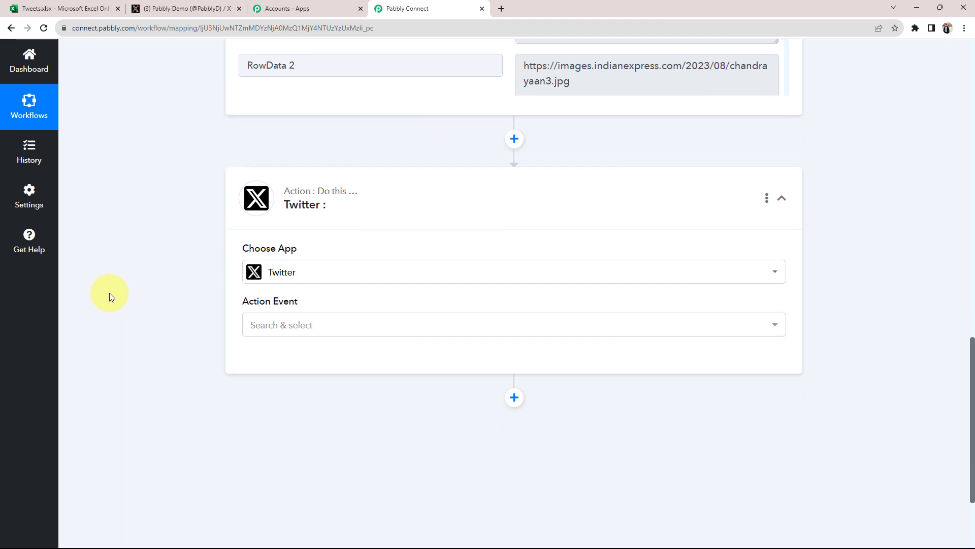
pyautogui.click(254, 324)
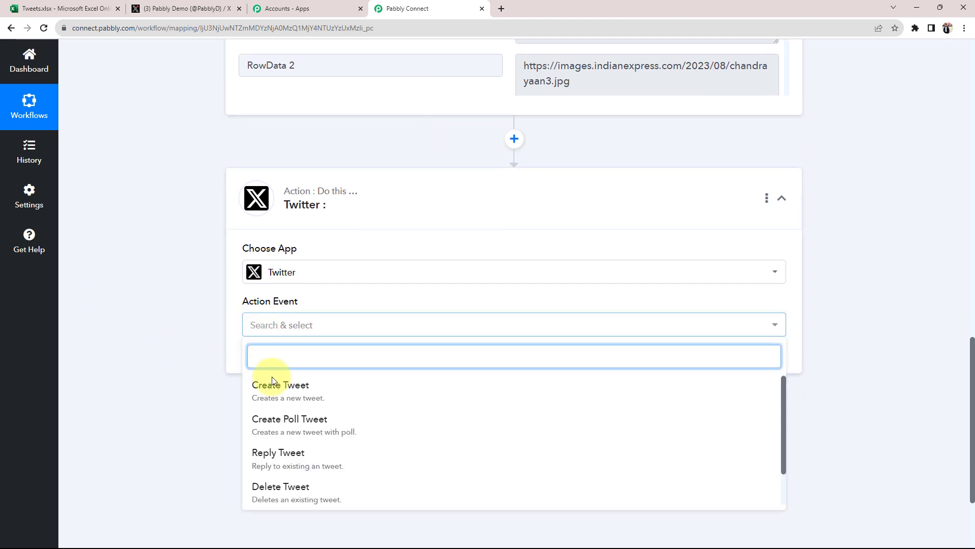
pyautogui.click(272, 383)
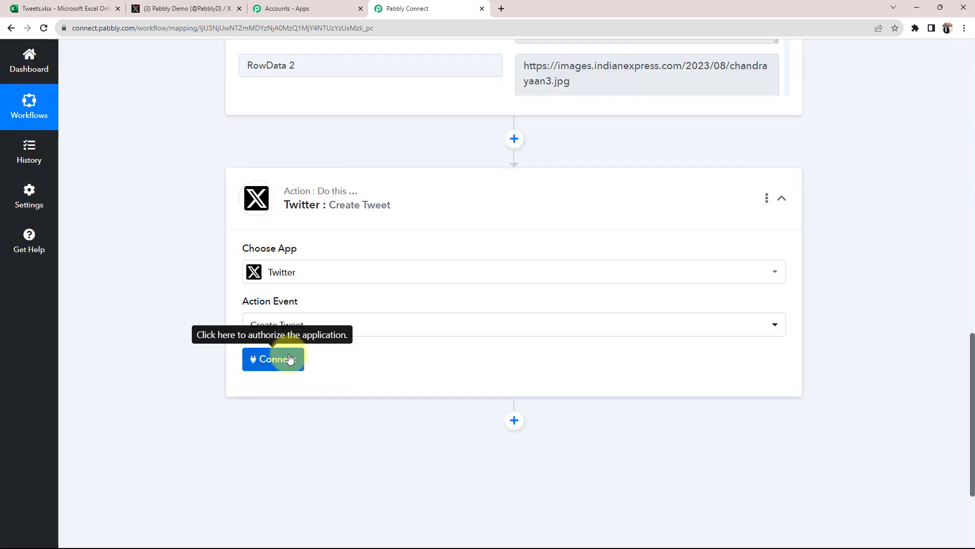
# Start adding a new Twitter connection for the action step and open its application credentials form.
pyautogui.click(290, 359)
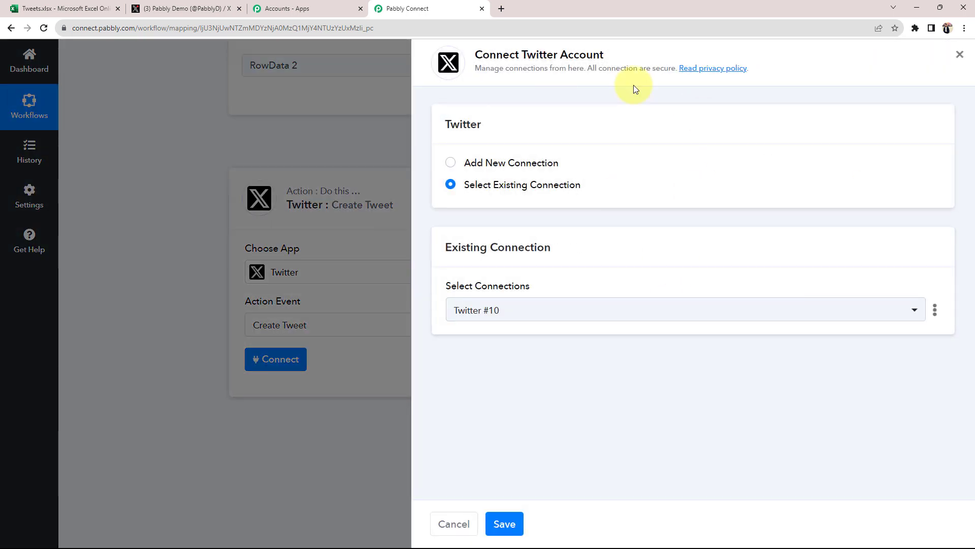
pyautogui.moveTo(516, 57); pyautogui.dragTo(757, 62)
pyautogui.click(838, 71)
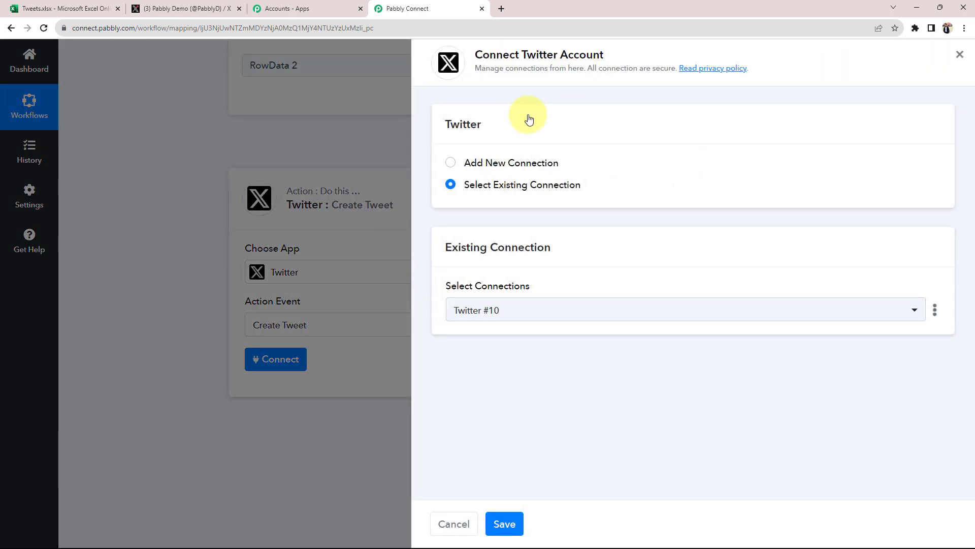
pyautogui.click(453, 162)
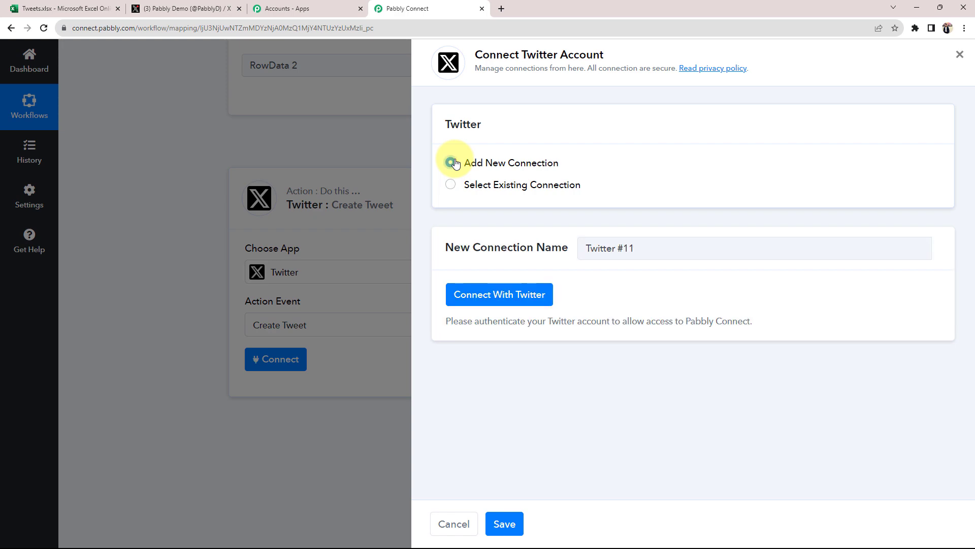
pyautogui.click(495, 295)
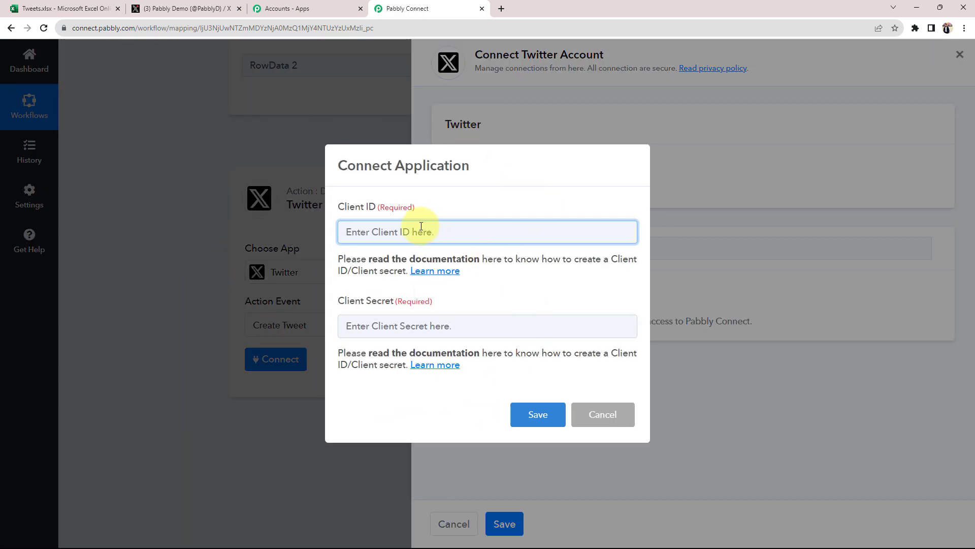
# Open the Client ID and Client Secret documentation and follow its link to the Twitter developer site.
pyautogui.moveTo(341, 200); pyautogui.dragTo(393, 211)
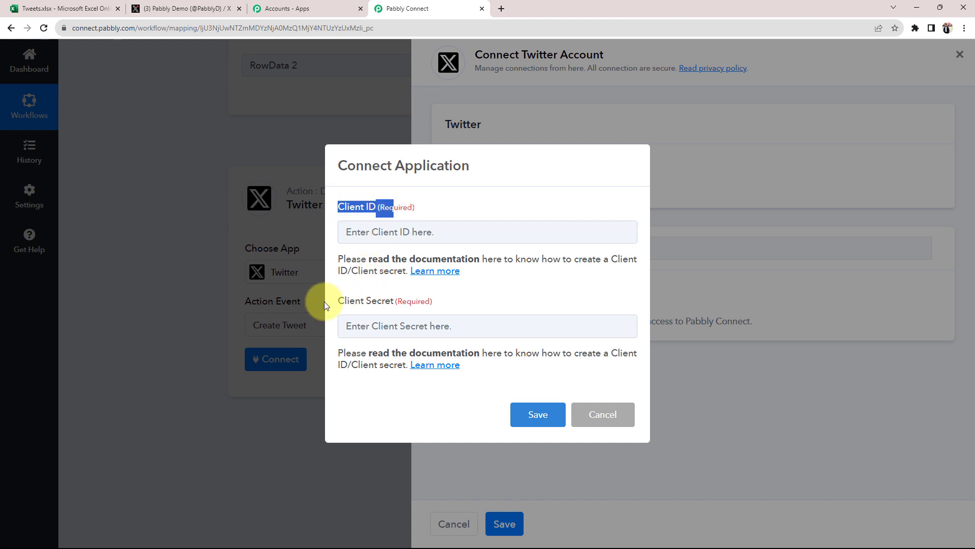
pyautogui.click(350, 301)
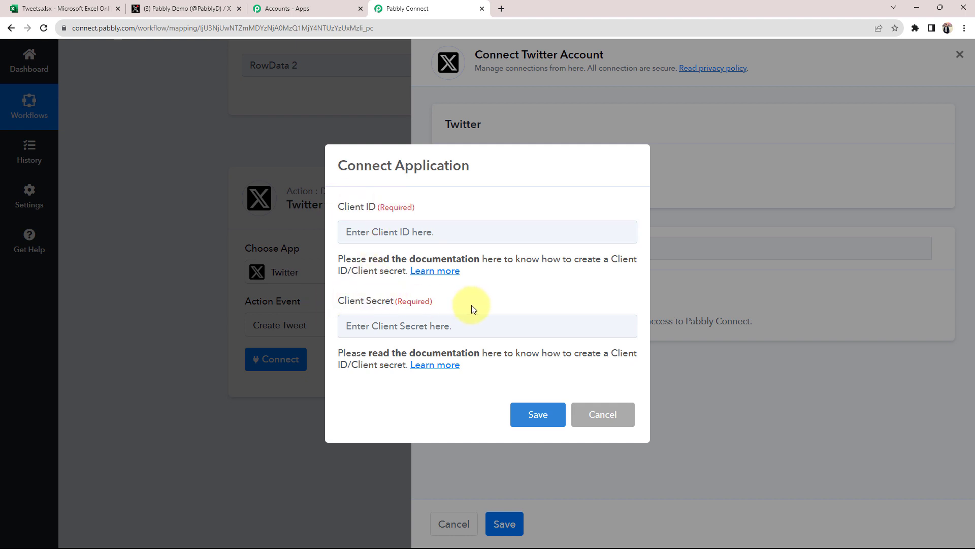
pyautogui.click(427, 272)
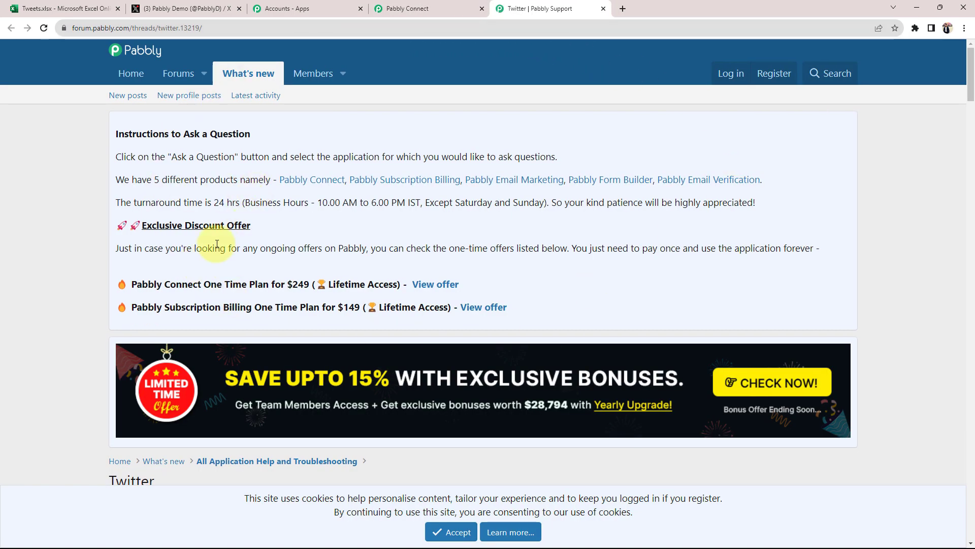
pyautogui.scroll(-7, 135, 297)
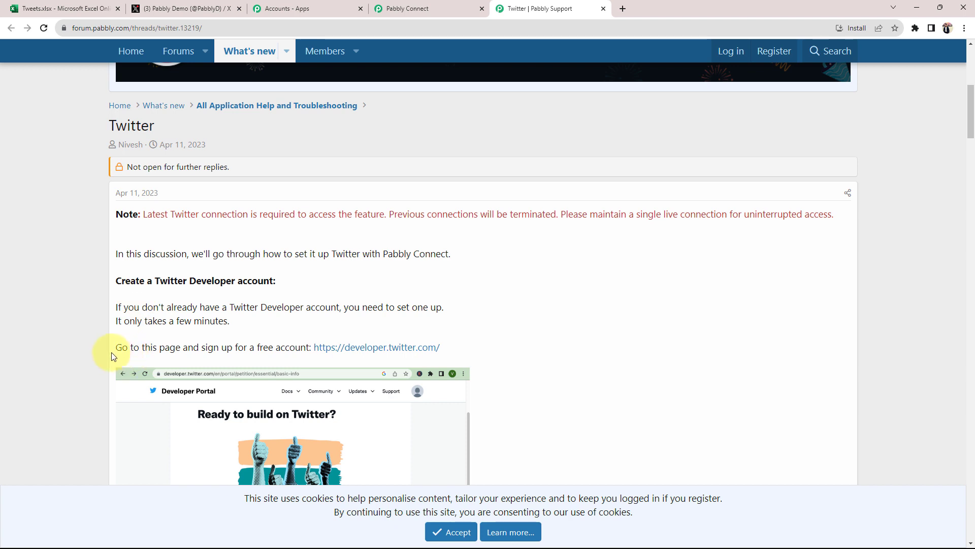
pyautogui.moveTo(135, 348); pyautogui.dragTo(267, 359)
pyautogui.click(362, 349)
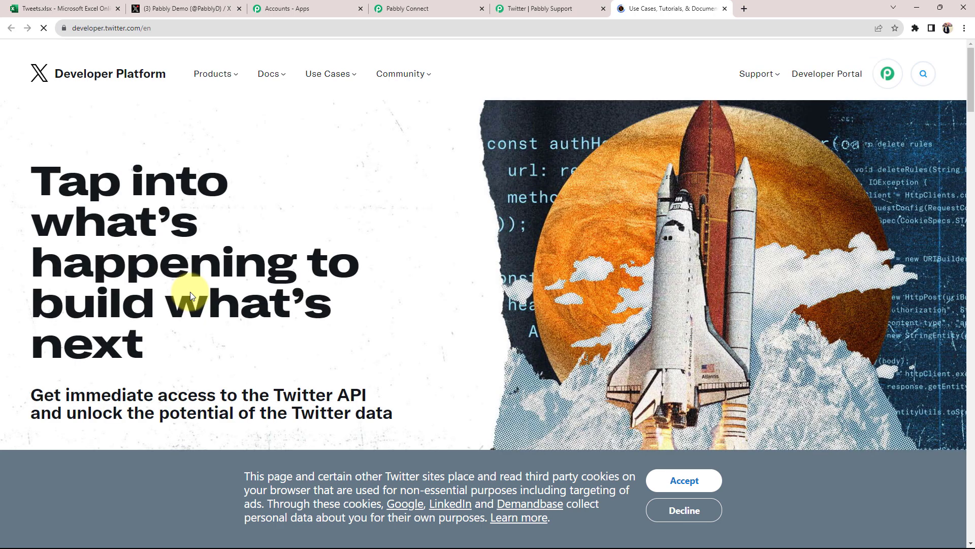
# Get started with the Free access plan and open the Keys and tokens page of the default project's app.
pyautogui.scroll(-12, 191, 289)
pyautogui.scroll(2, 192, 270)
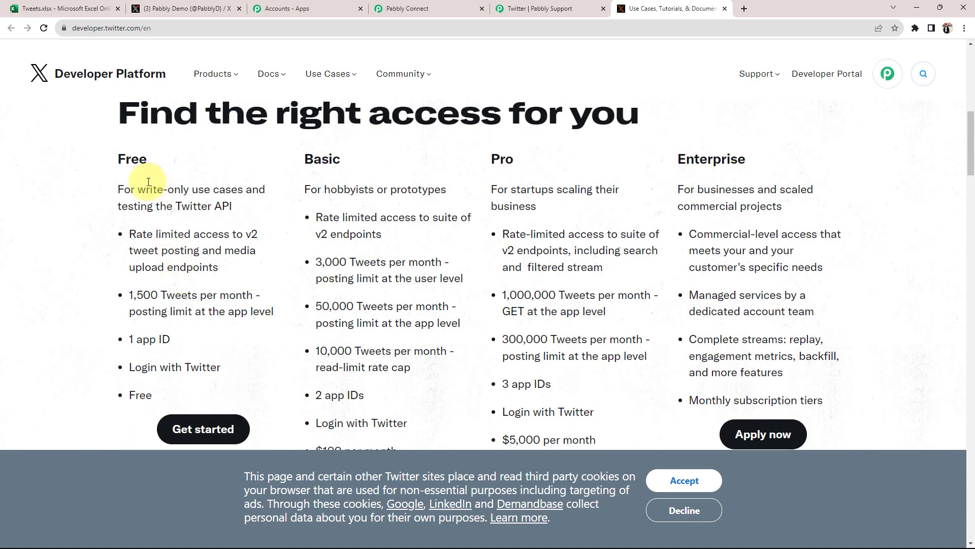
pyautogui.click(181, 428)
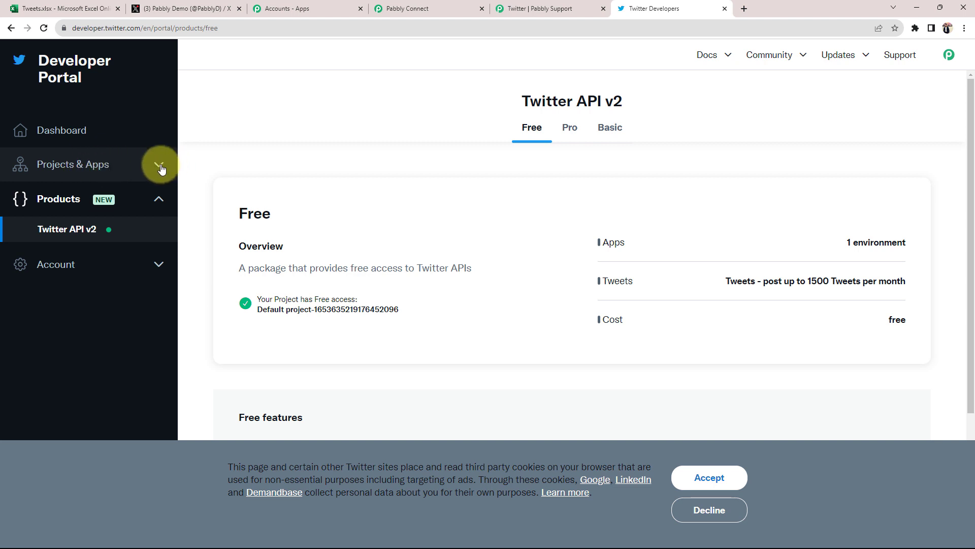
pyautogui.click(70, 168)
pyautogui.click(66, 251)
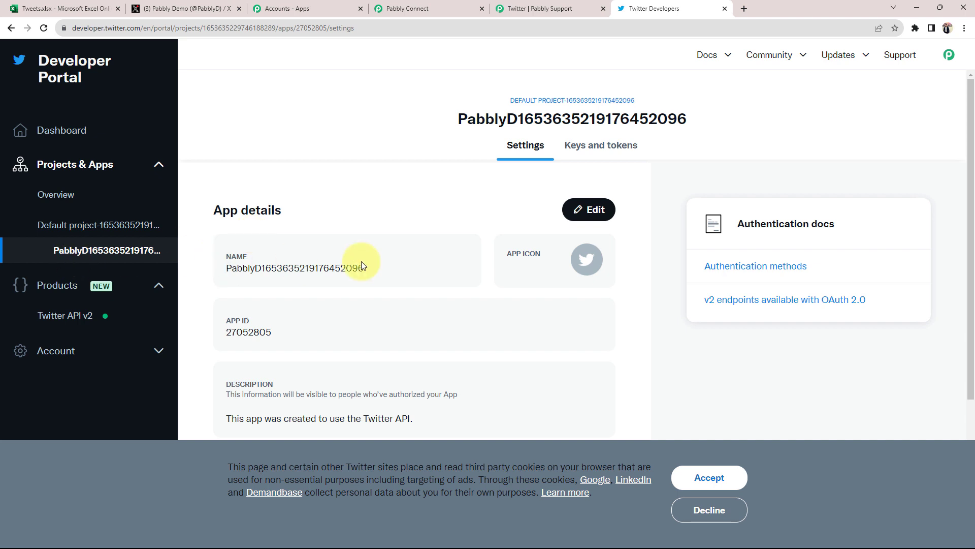
pyautogui.click(605, 156)
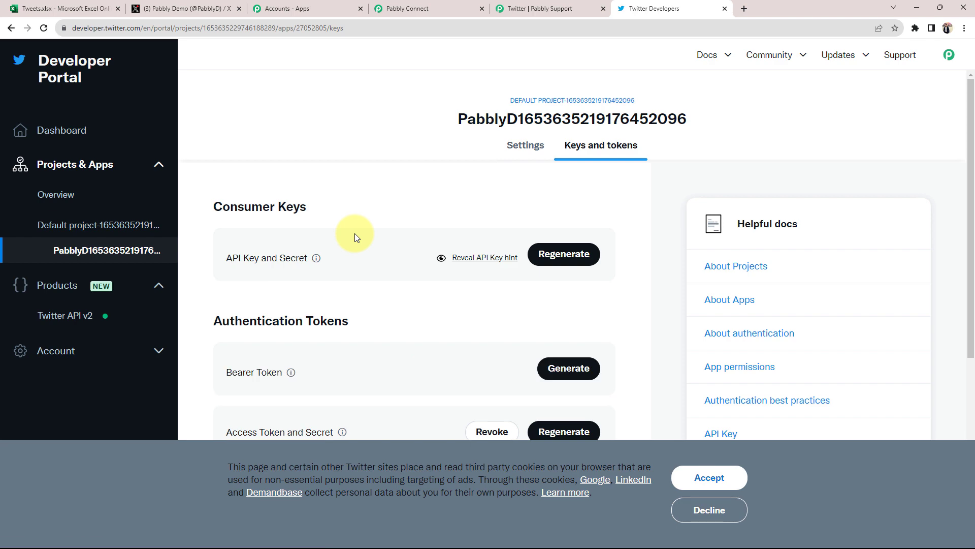
# Copy the app's OAuth 2.0 Client ID and paste it into the Client ID field of the Pabbly Connect credentials form.
pyautogui.scroll(-5, 355, 233)
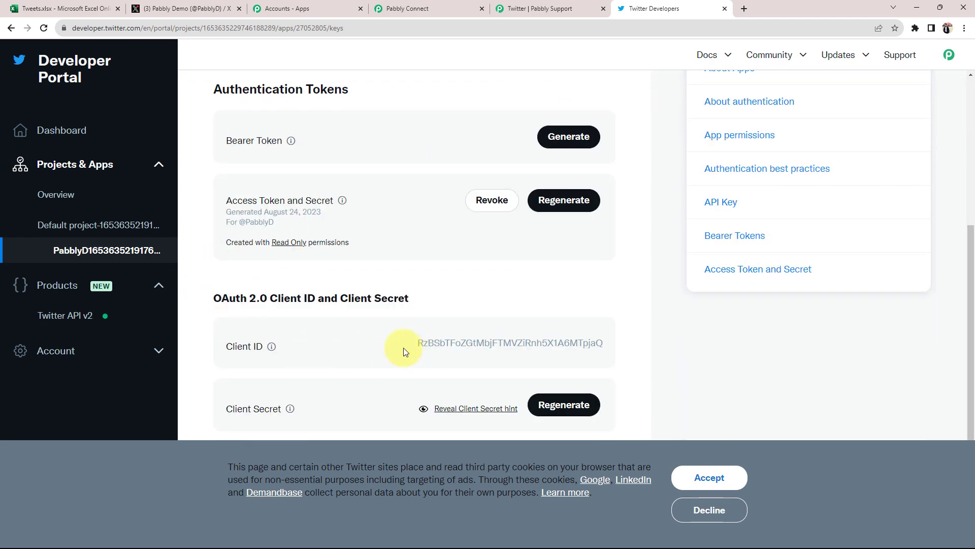
pyautogui.moveTo(420, 341); pyautogui.dragTo(612, 353)
pyautogui.click(433, 345)
pyautogui.moveTo(415, 344); pyautogui.dragTo(624, 346)
pyautogui.hotkey('ctrl', 'c')
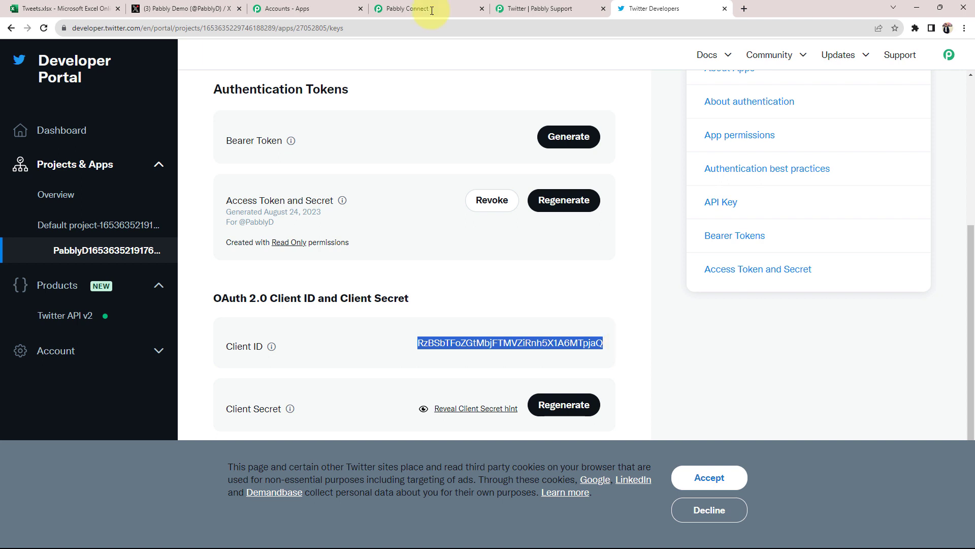
pyautogui.click(413, 8)
pyautogui.click(374, 239)
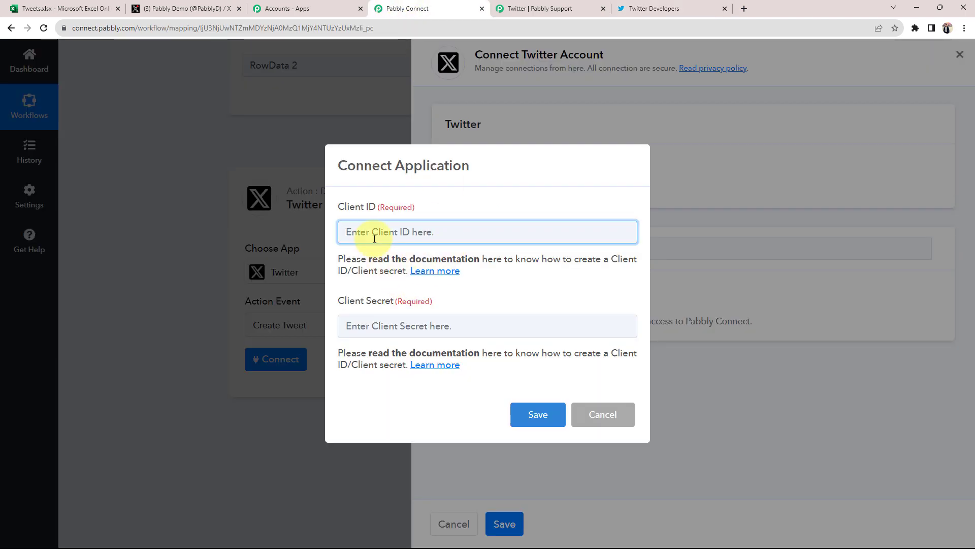
pyautogui.hotkey('ctrl', 'v')
# Regenerate the app's OAuth 2.0 Client Secret, copy it and paste it into the Client Secret field in Pabbly Connect.
pyautogui.click(392, 325)
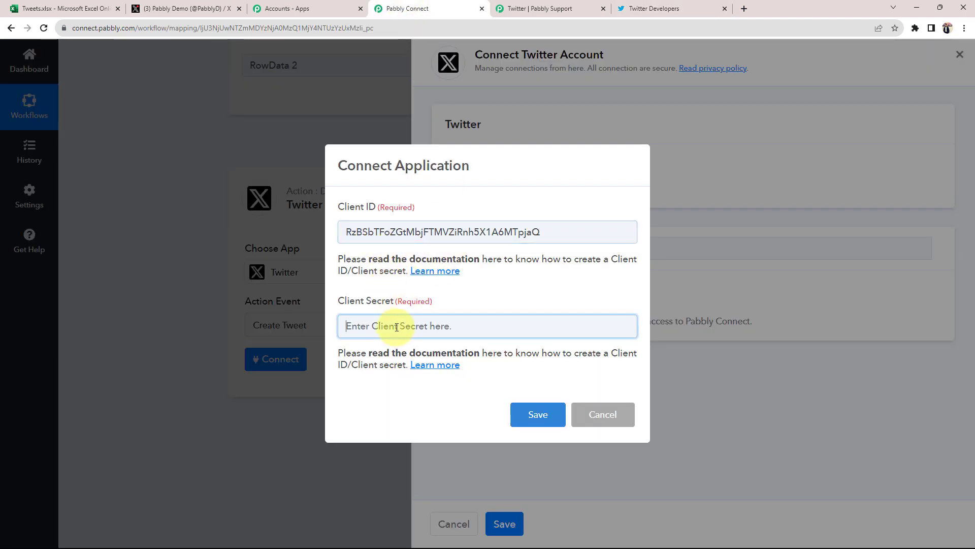
pyautogui.click(569, 5)
pyautogui.click(633, 7)
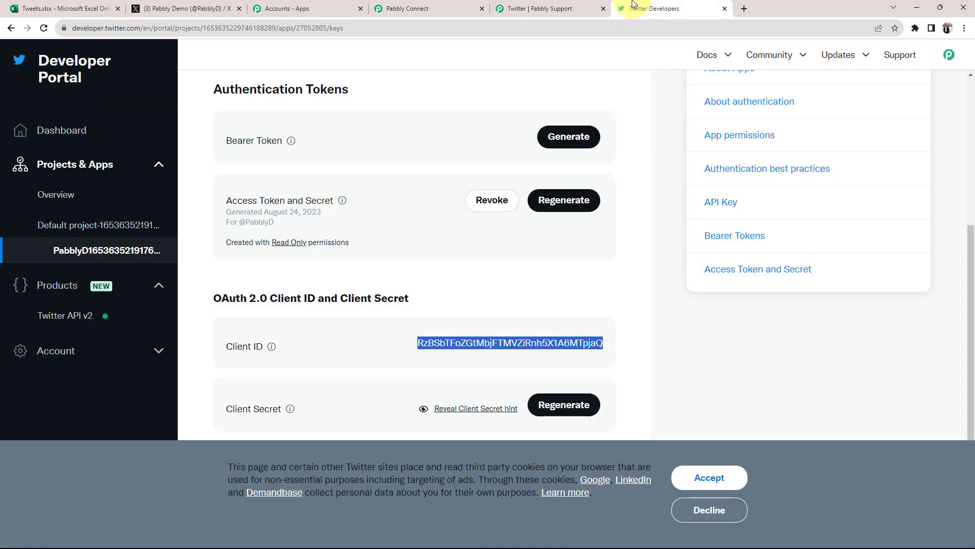
pyautogui.moveTo(232, 411); pyautogui.dragTo(327, 398)
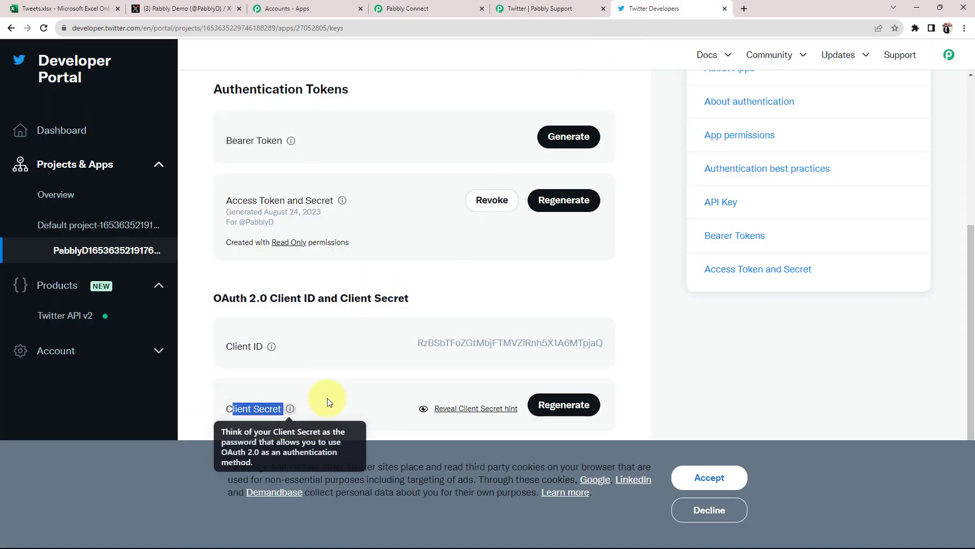
pyautogui.click(564, 405)
pyautogui.click(442, 347)
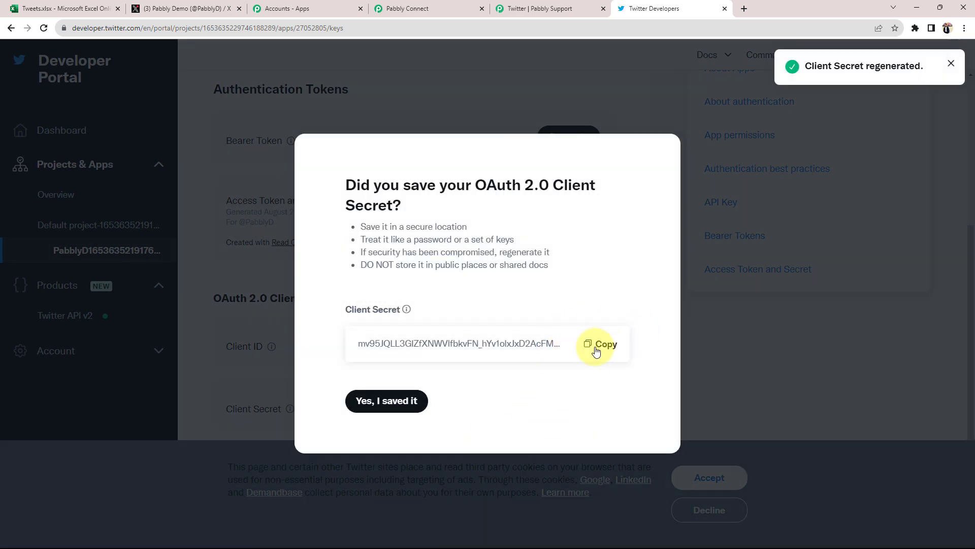
pyautogui.click(597, 345)
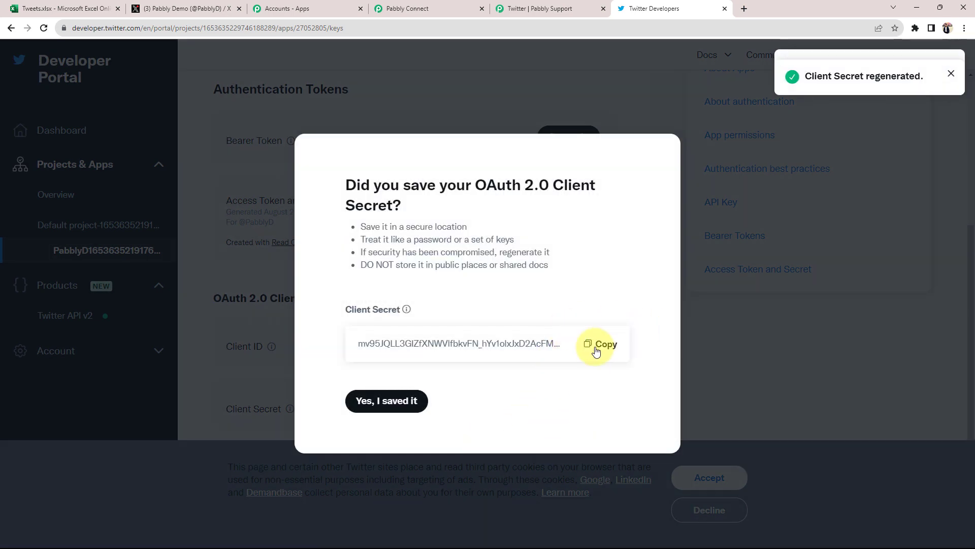
pyautogui.click(412, 9)
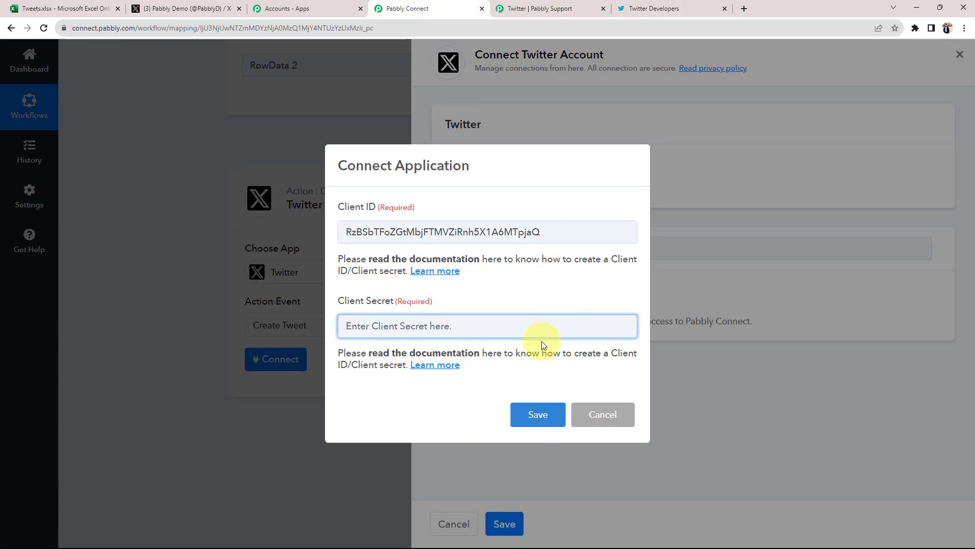
pyautogui.hotkey('ctrl', 'v')
# Save the application credentials and authorize the app to access the Twitter account.
pyautogui.click(538, 414)
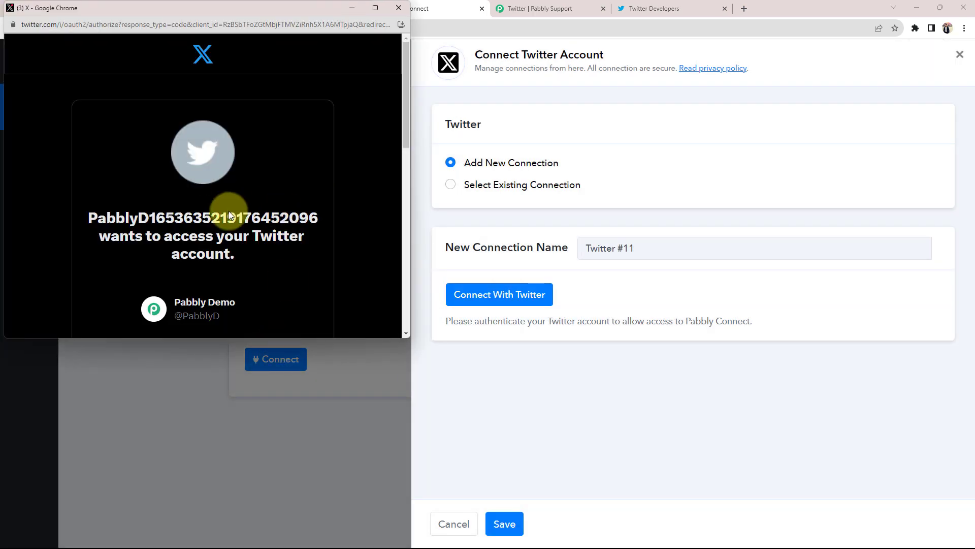
pyautogui.scroll(-6, 231, 239)
pyautogui.click(200, 114)
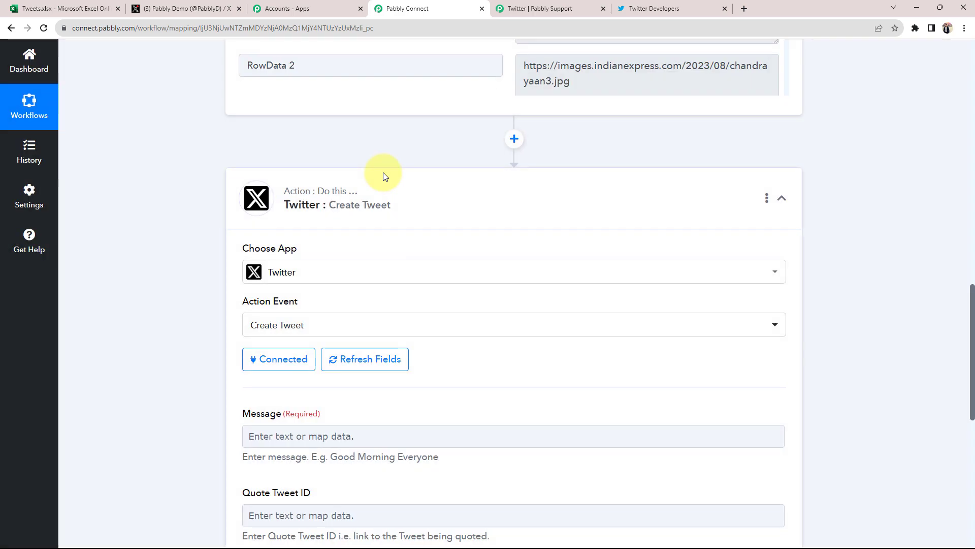
# Review the Create Tweet fields alongside the Excel row, the Twitter profile and the tweet text in the trigger response.
pyautogui.scroll(-3, 144, 345)
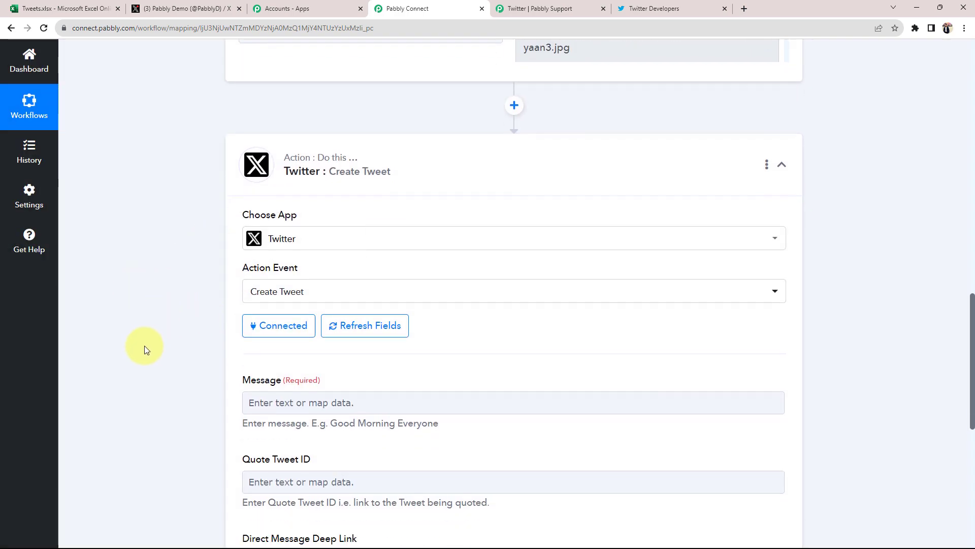
pyautogui.moveTo(239, 262); pyautogui.dragTo(269, 267)
pyautogui.click(171, 282)
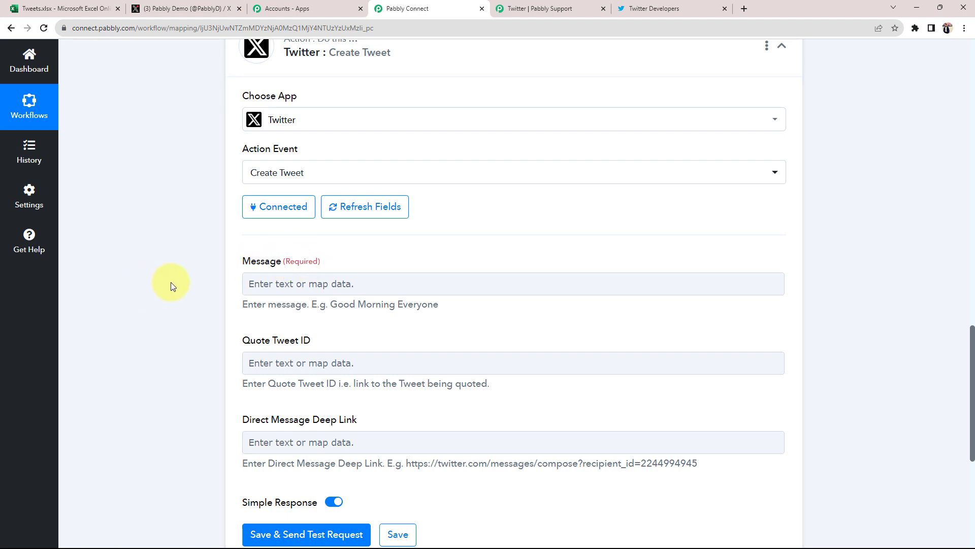
pyautogui.click(243, 282)
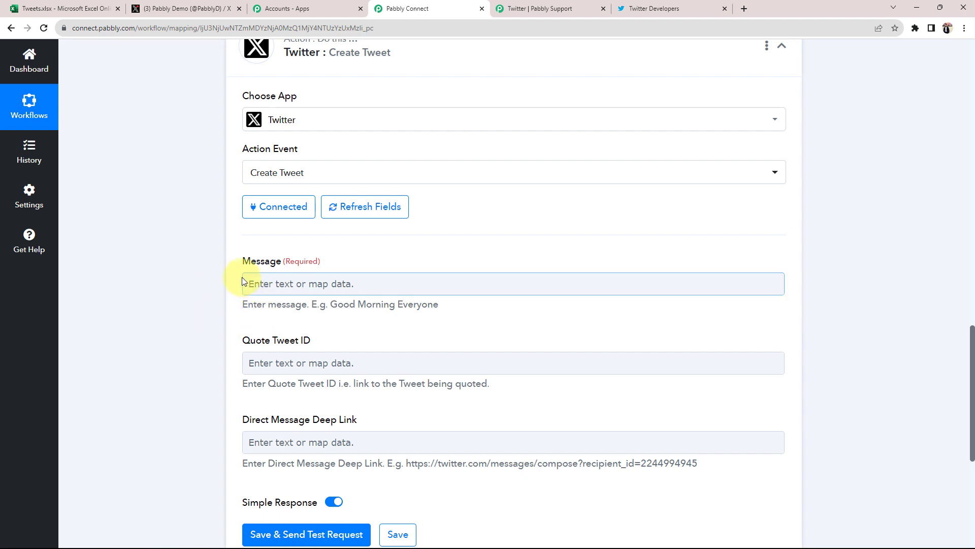
pyautogui.click(96, 8)
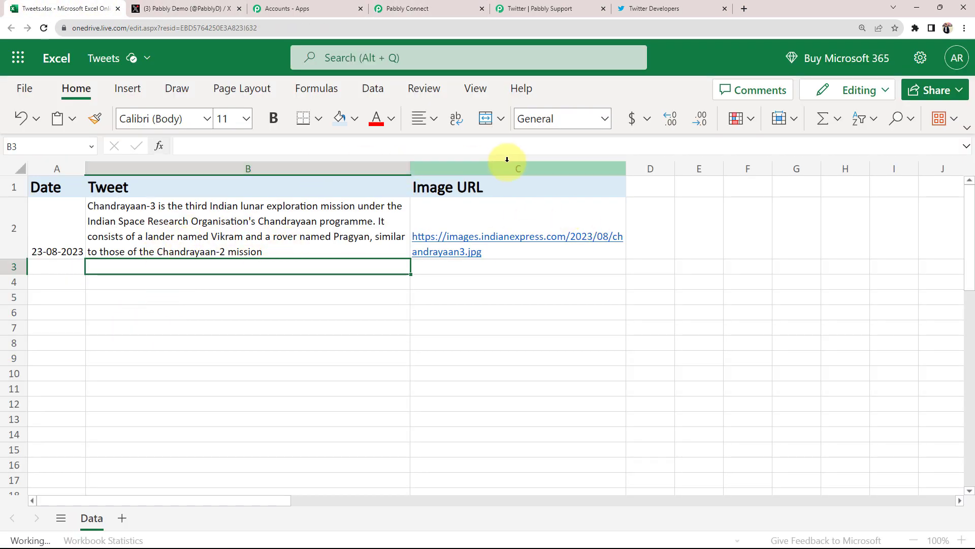
pyautogui.click(168, 8)
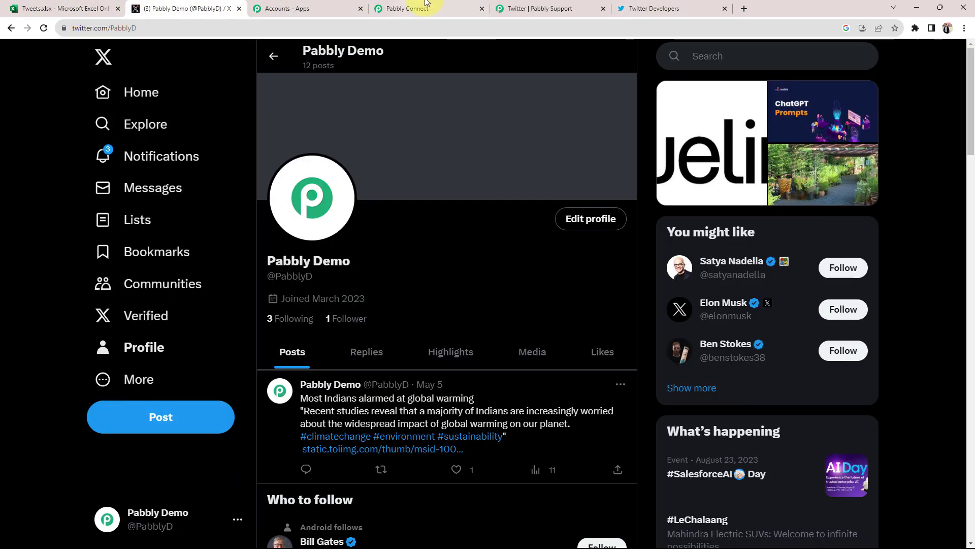
pyautogui.click(391, 8)
pyautogui.scroll(8, 210, 331)
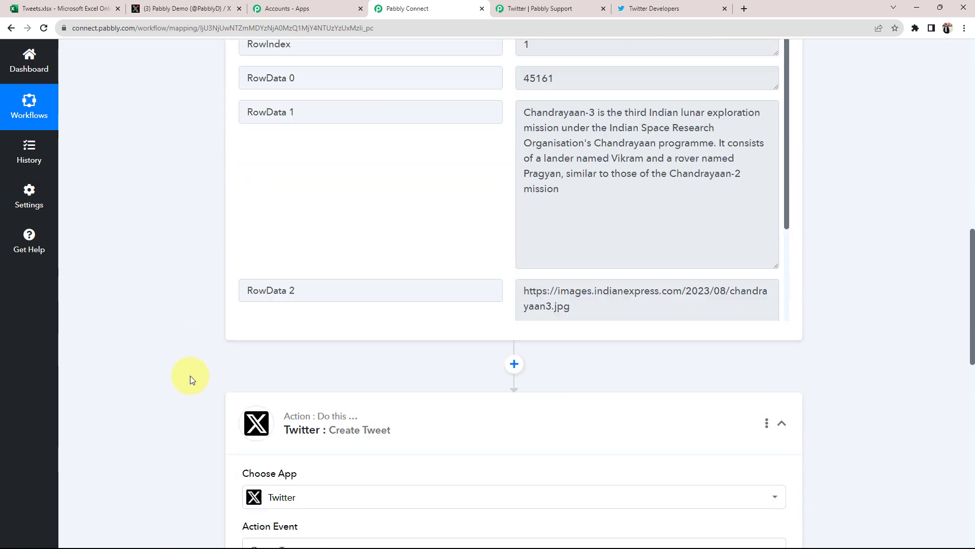
pyautogui.moveTo(540, 141); pyautogui.dragTo(653, 263)
pyautogui.click(189, 333)
pyautogui.scroll(-4, 188, 409)
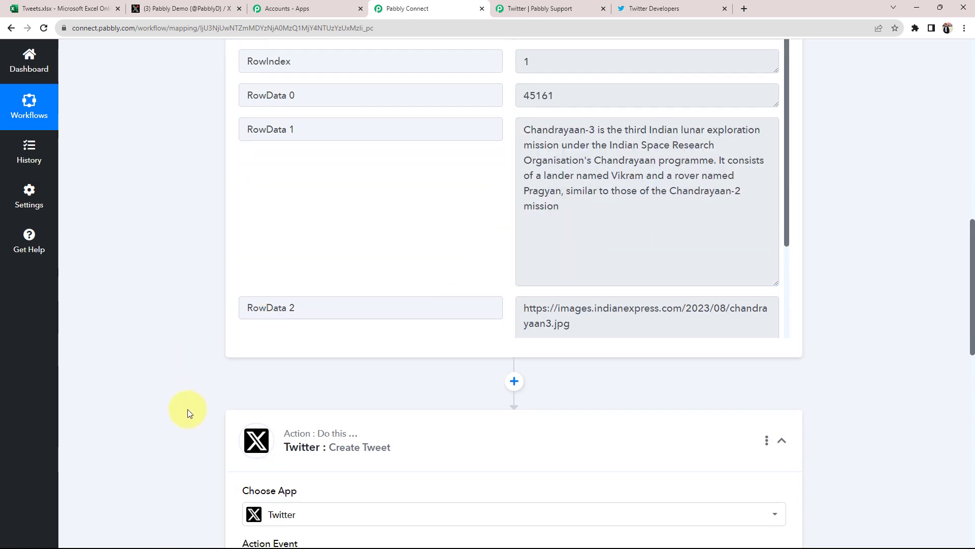
# Map the tweet text (RowData 1) from the Microsoft Excel trigger into the Message field.
pyautogui.scroll(-3, 268, 473)
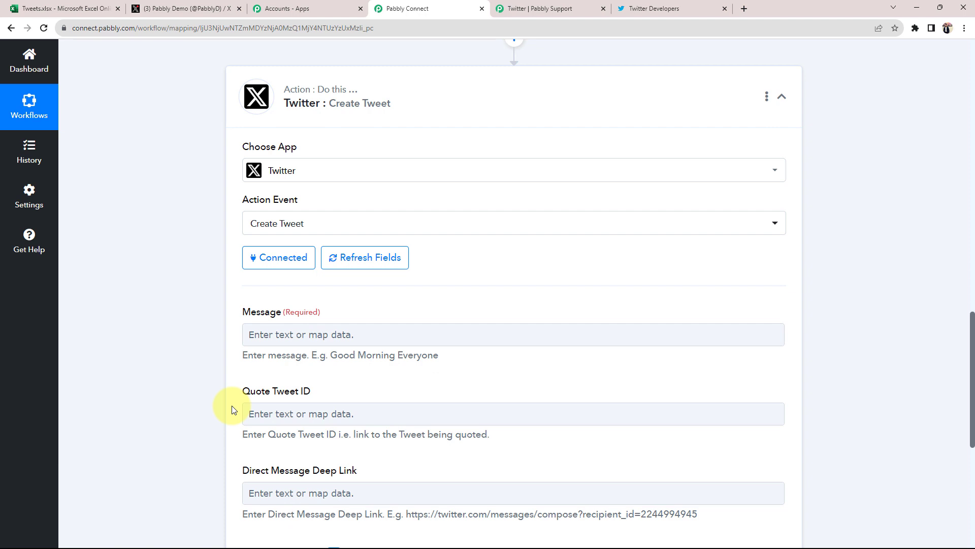
pyautogui.click(281, 336)
pyautogui.scroll(-1, 174, 389)
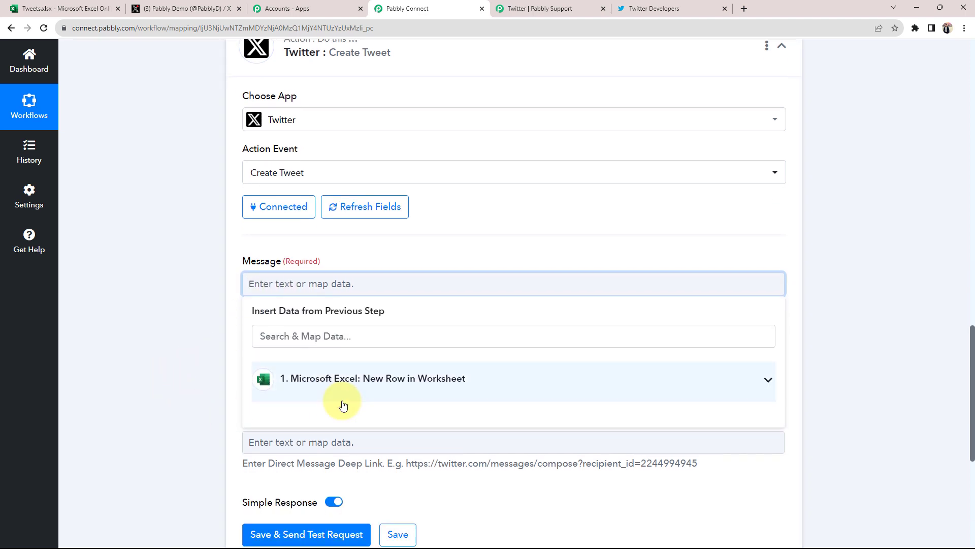
pyautogui.click(760, 390)
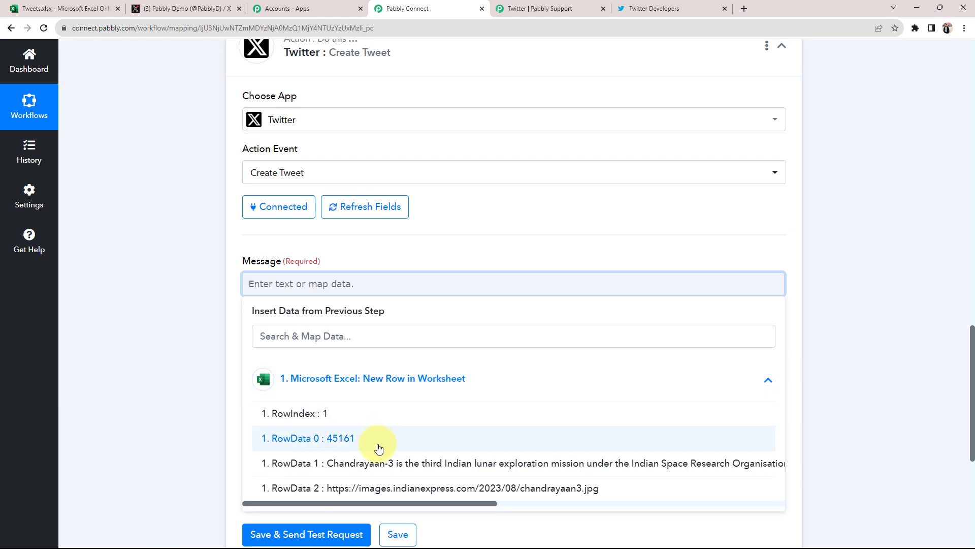
pyautogui.click(380, 466)
# Add the image URL (RowData 2) from the Microsoft Excel trigger below the tweet text in the Message field.
pyautogui.click(333, 297)
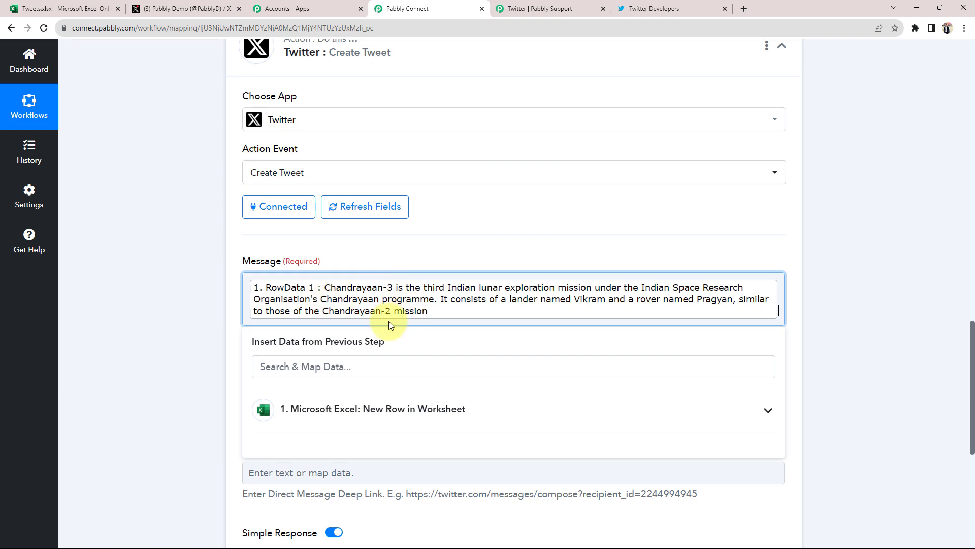
pyautogui.click(365, 416)
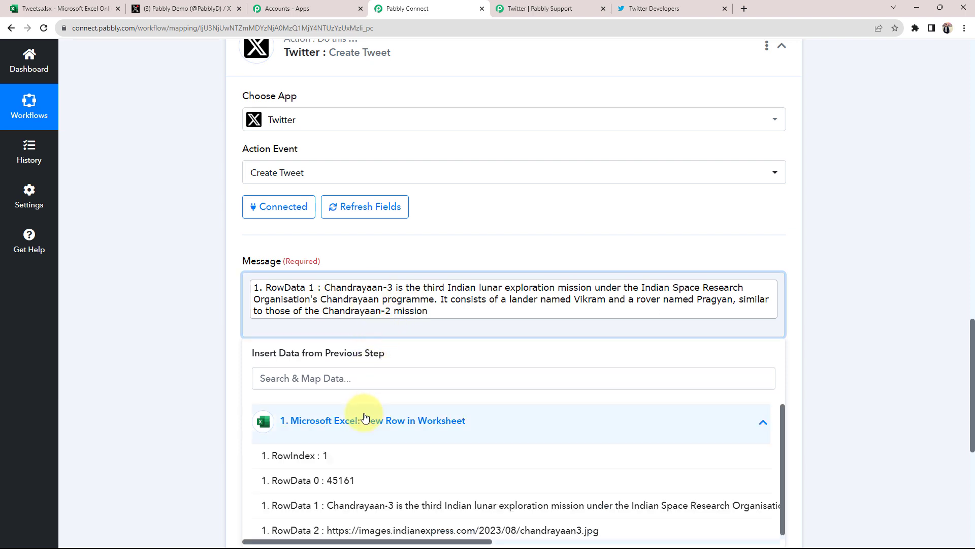
pyautogui.click(350, 528)
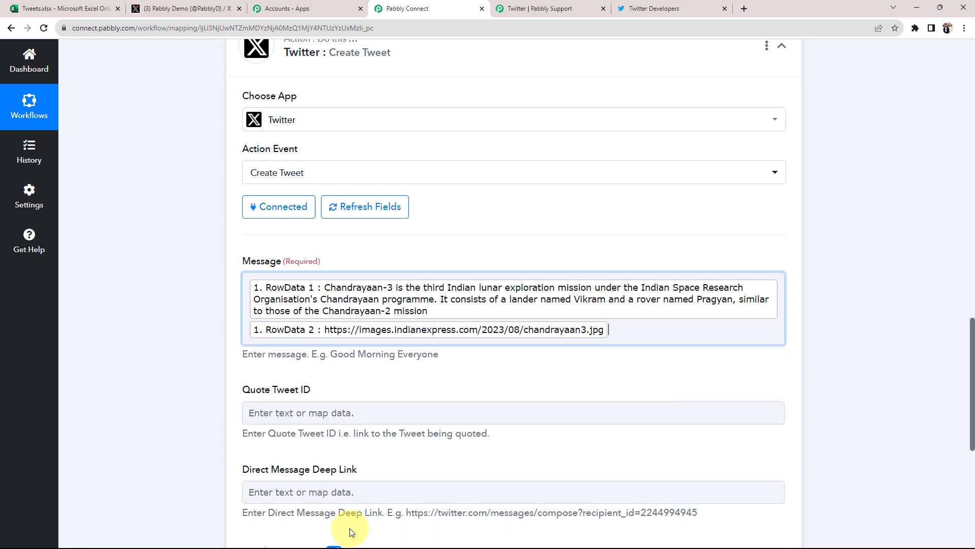
pyautogui.click(174, 362)
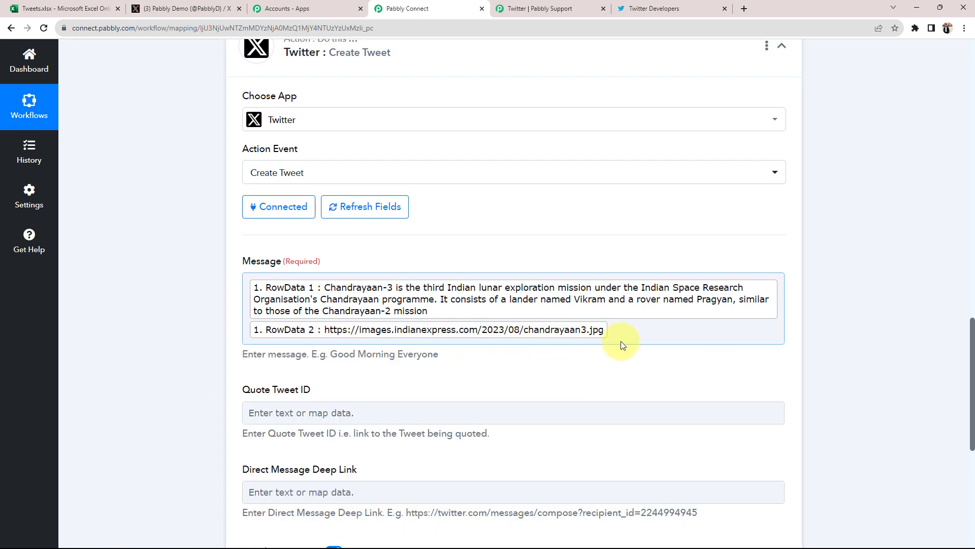
# Compare the values mapped in the Message field with the rows of the Tweets Excel worksheet.
pyautogui.click(620, 387)
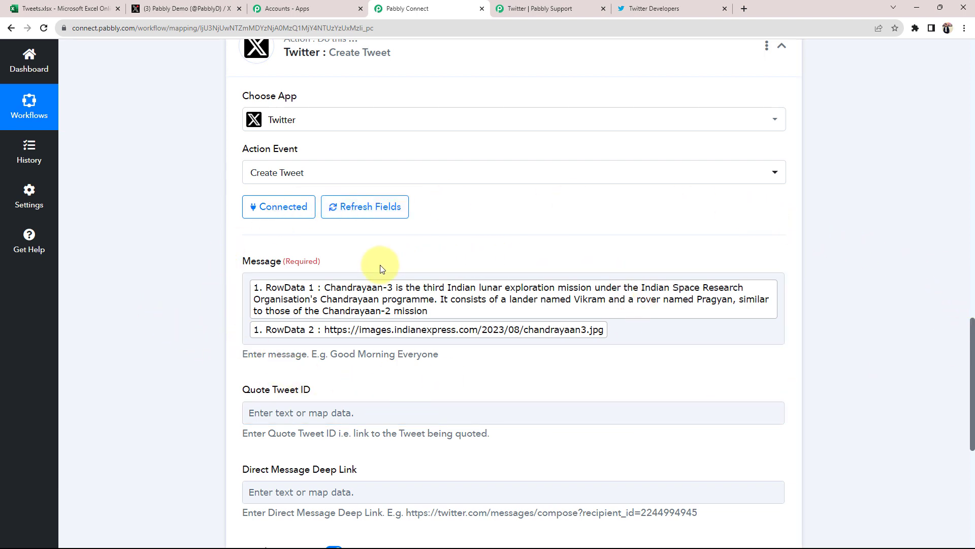
pyautogui.click(281, 298)
pyautogui.click(195, 310)
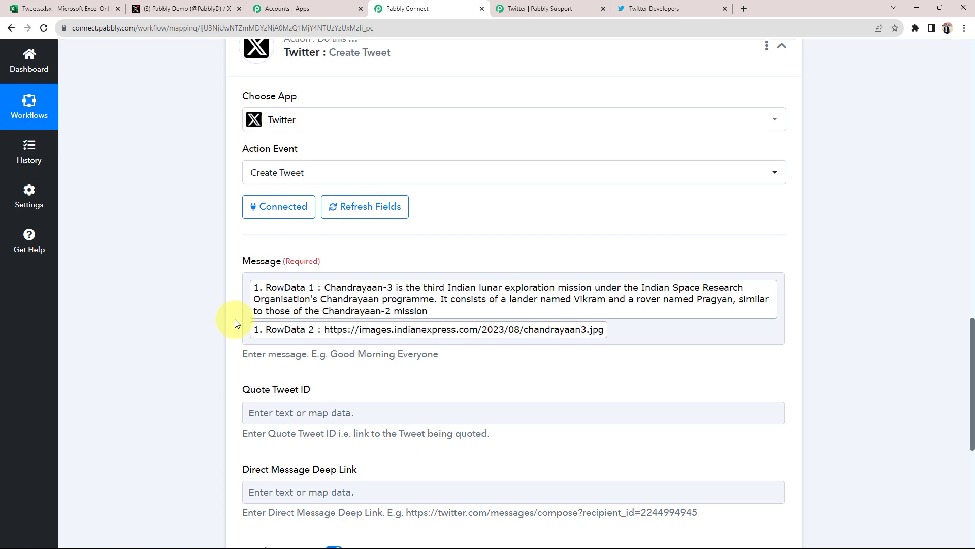
pyautogui.click(70, 5)
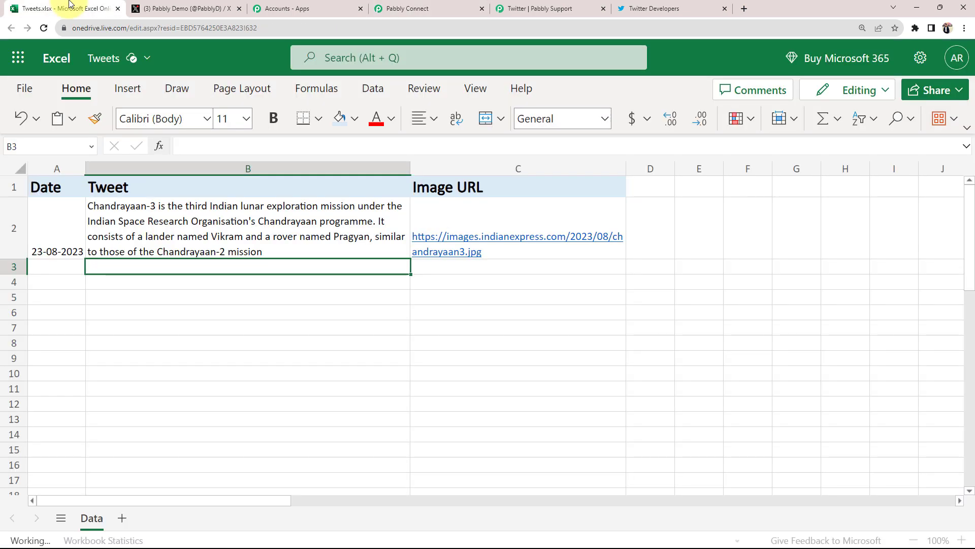
pyautogui.click(45, 269)
pyautogui.click(134, 273)
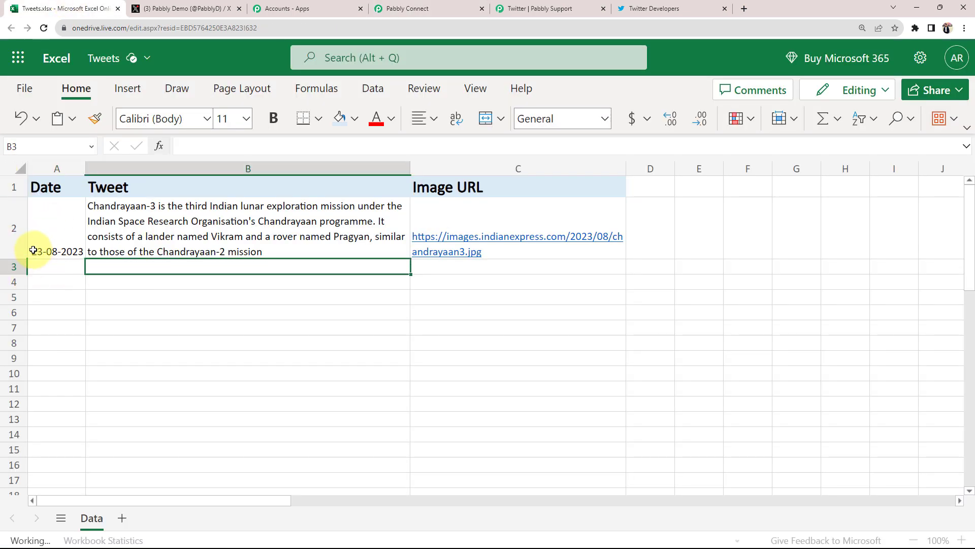
pyautogui.click(394, 8)
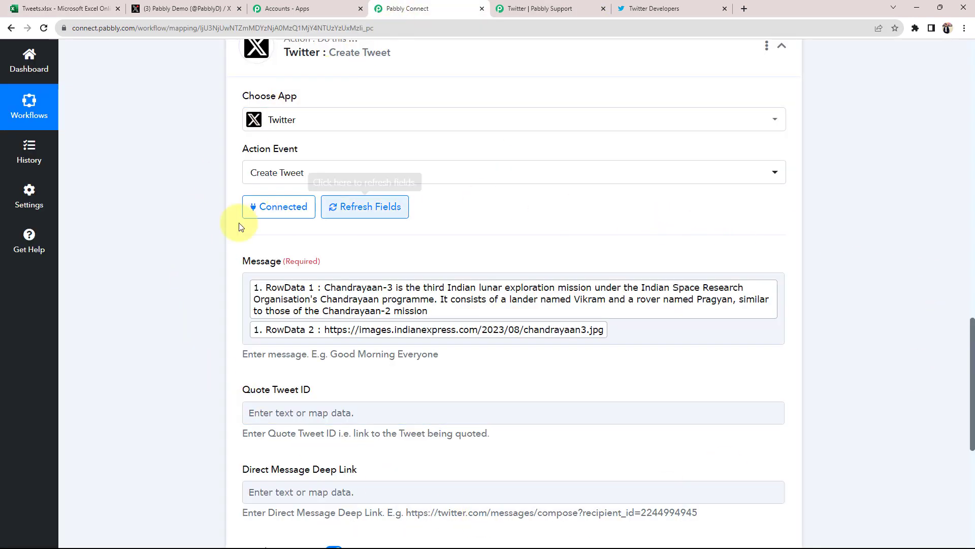
pyautogui.click(390, 289)
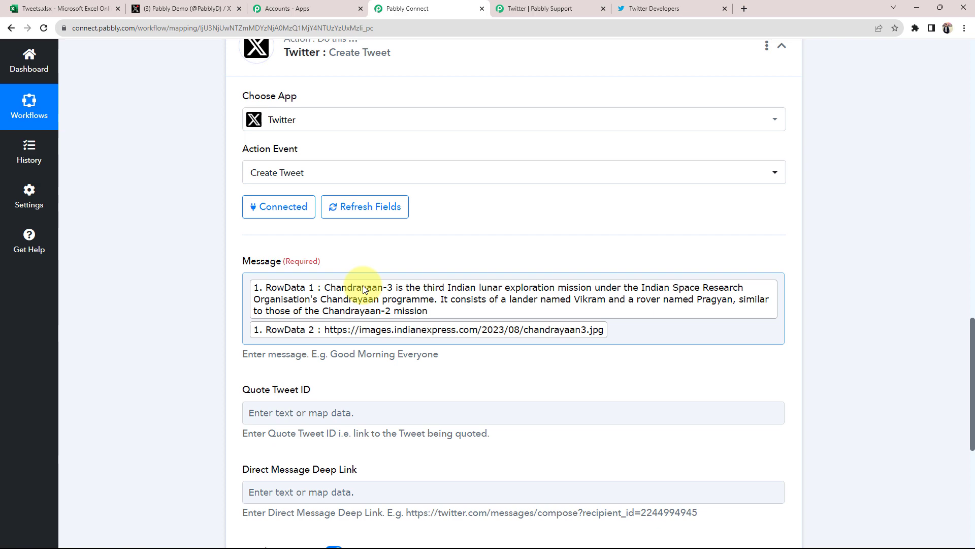
# Save the Create Tweet action, send a test request, and check the tweet text in the response.
pyautogui.scroll(-7, 364, 289)
pyautogui.click(311, 213)
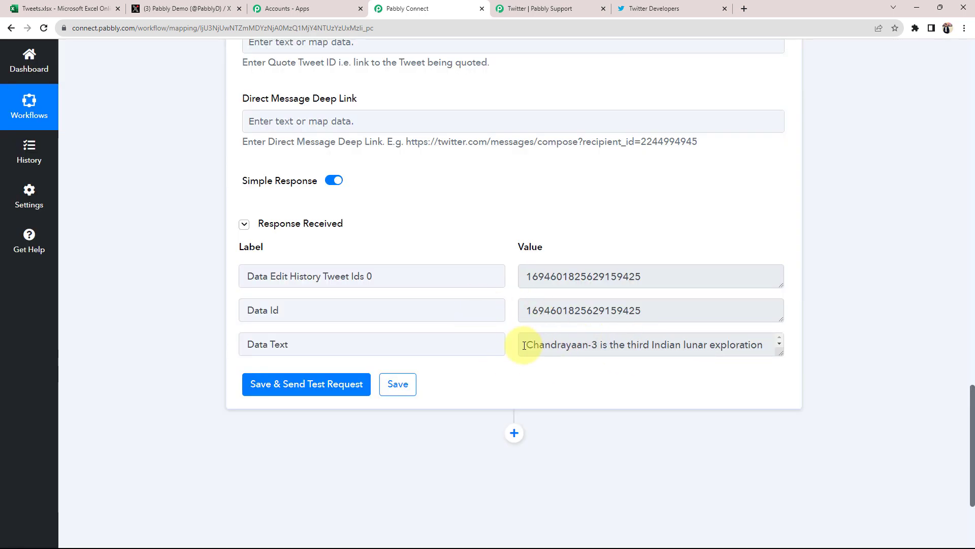
pyautogui.moveTo(527, 345); pyautogui.dragTo(861, 385)
pyautogui.click(698, 471)
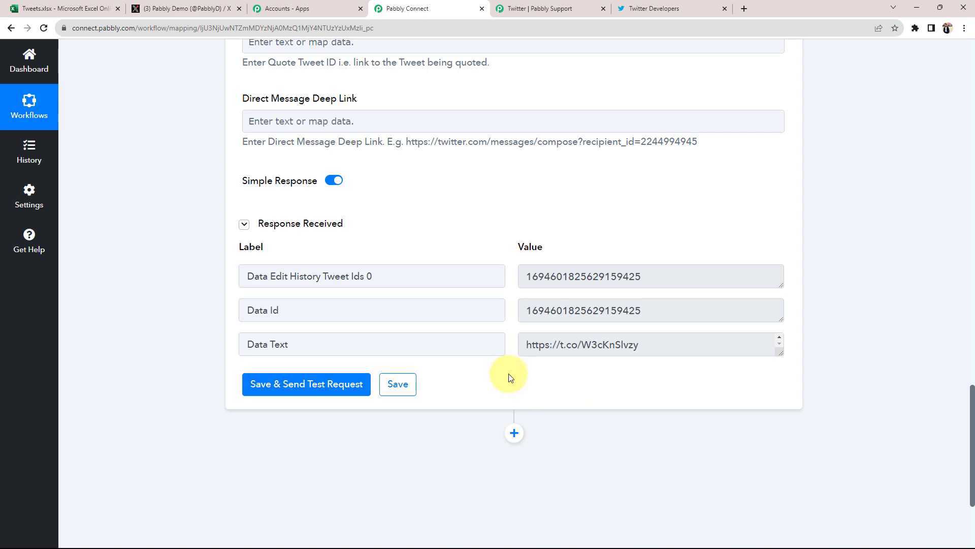
# Refresh the Twitter profile page and open the image link in the newest Chandrayaan-3 post to verify it.
pyautogui.click(206, 7)
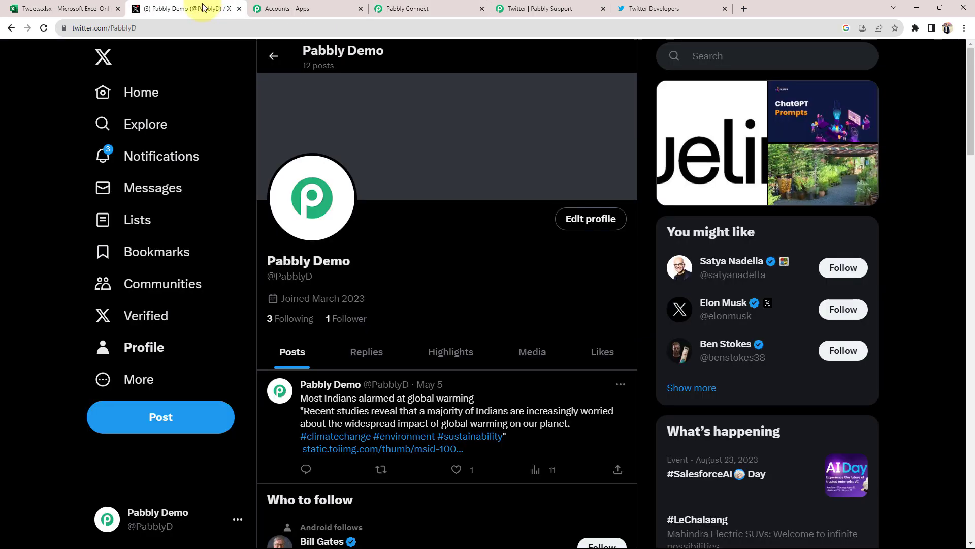
pyautogui.click(45, 28)
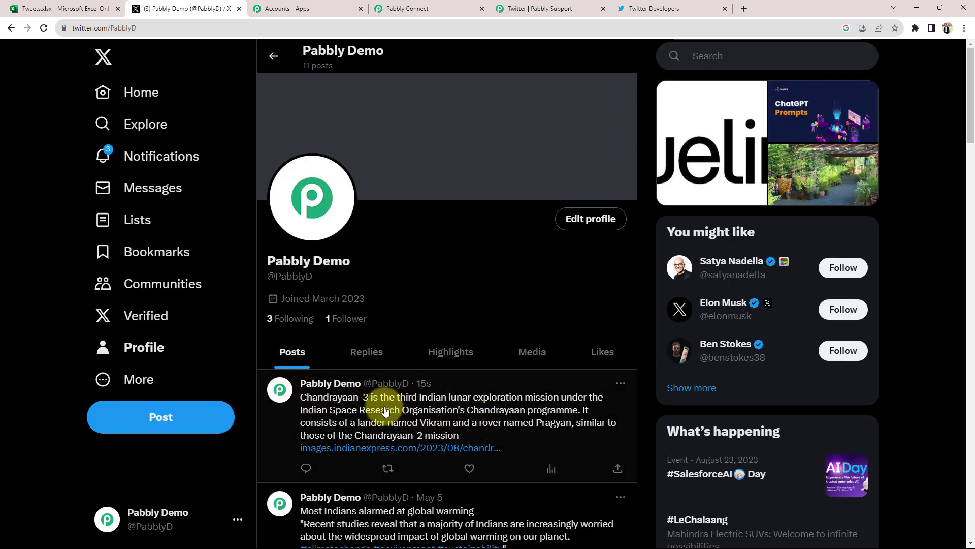
pyautogui.click(361, 451)
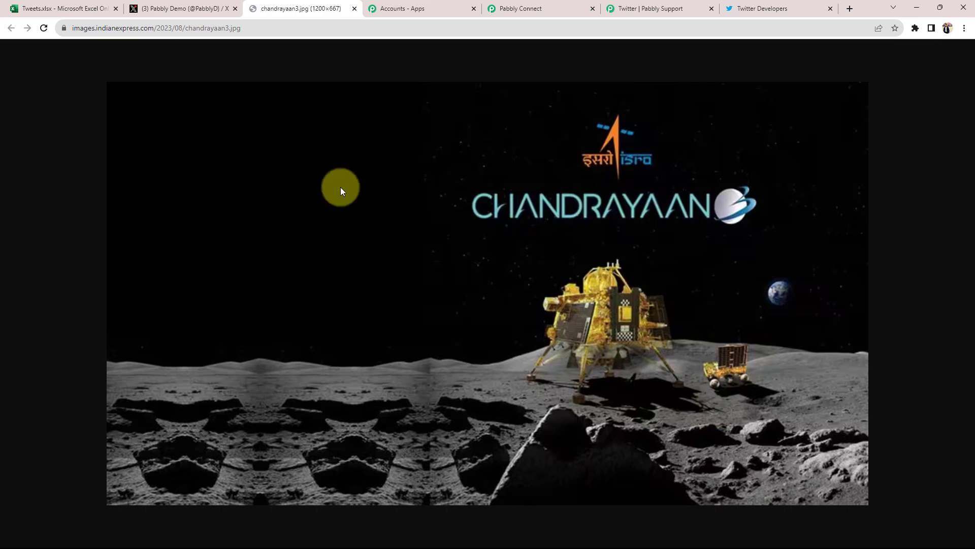
pyautogui.click(175, 9)
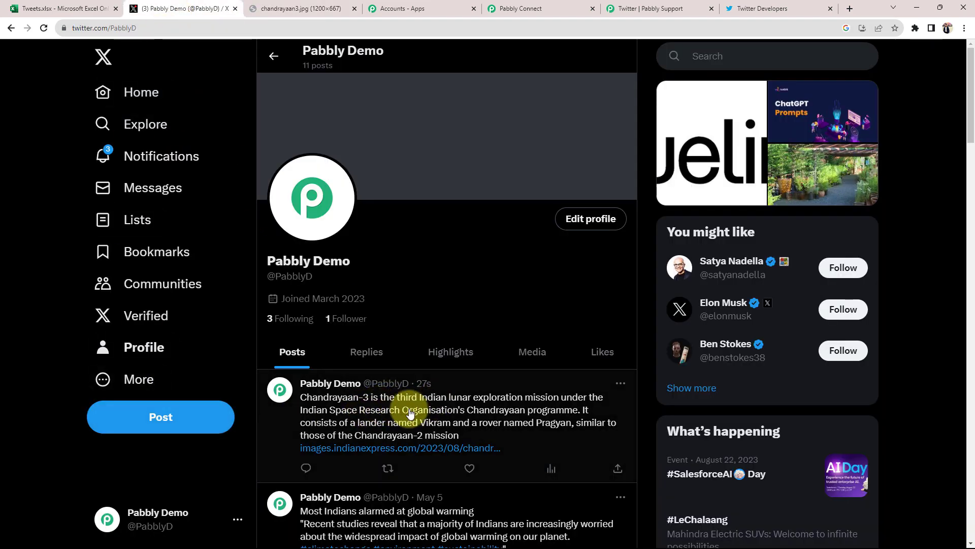
# Return to the Pabbly Connect workflow and collapse the Twitter action and the Microsoft Excel trigger.
pyautogui.click(546, 8)
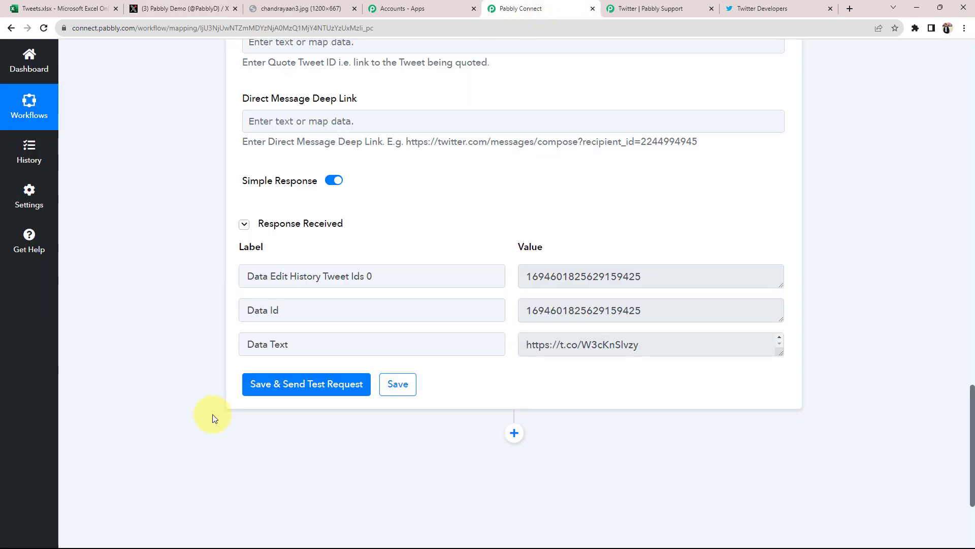
pyautogui.scroll(10, 212, 414)
pyautogui.click(495, 242)
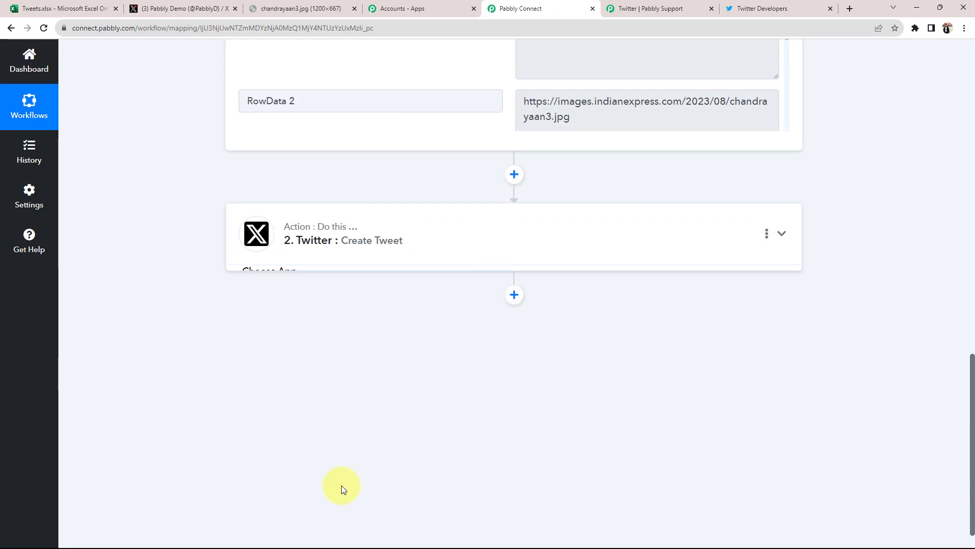
pyautogui.scroll(12, 341, 487)
pyautogui.scroll(5, 354, 542)
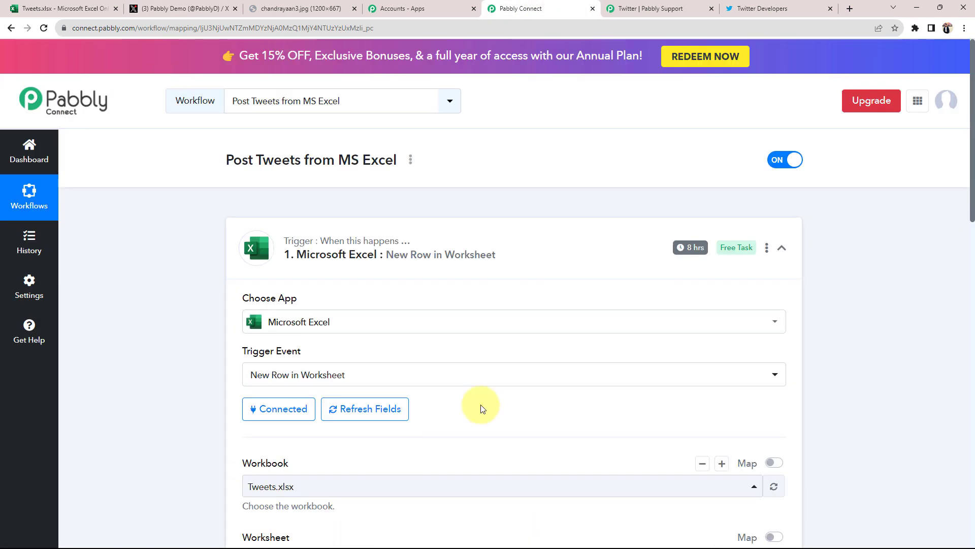
pyautogui.click(523, 249)
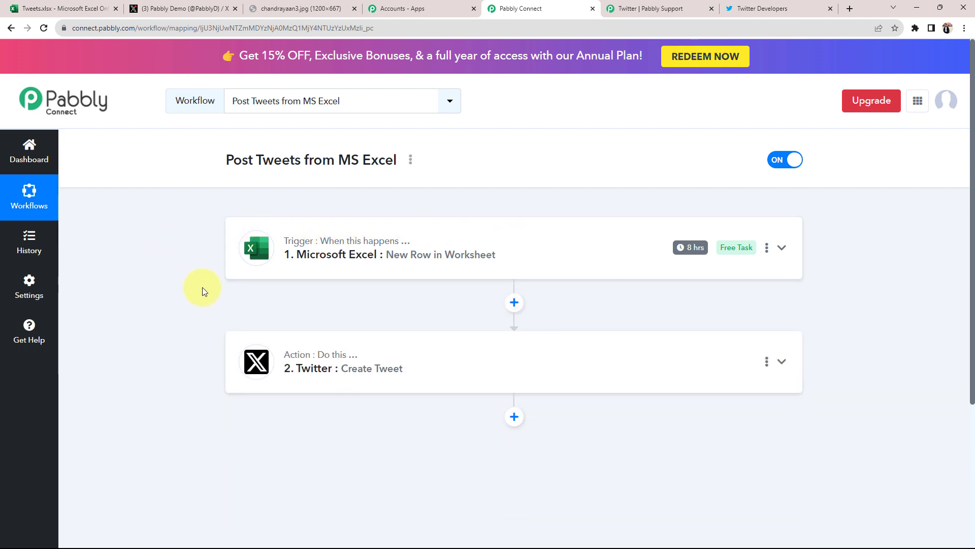